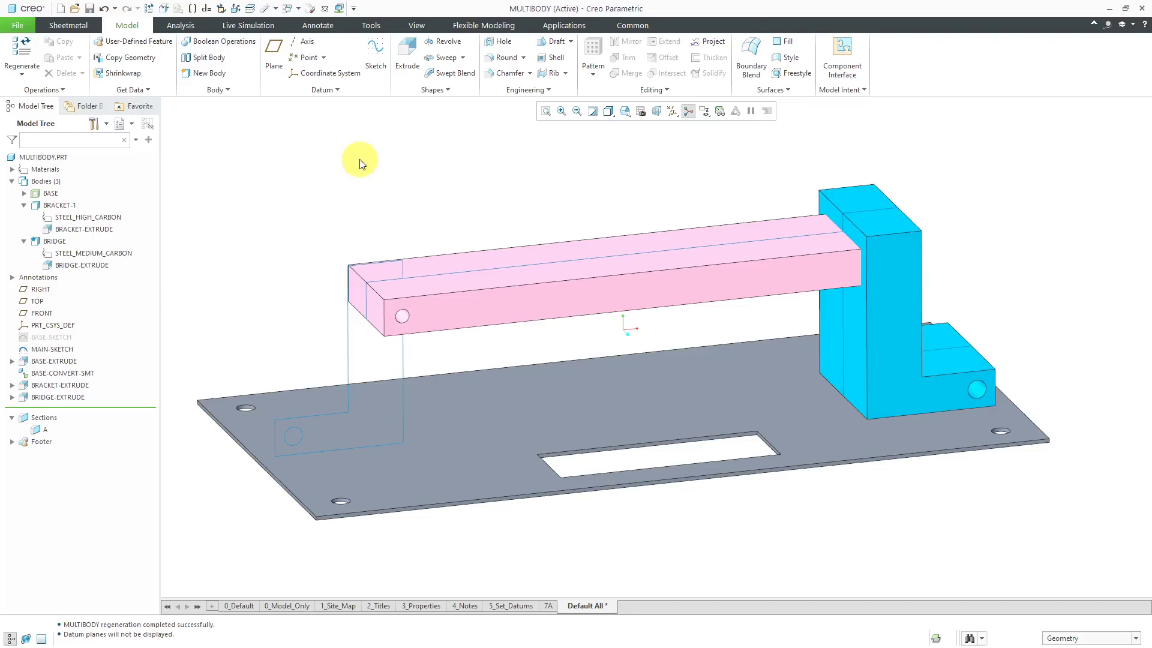
Check the base, bracket and bridge bodies, temporarily hiding and re-showing BRIDGE.
left_click(53, 193)
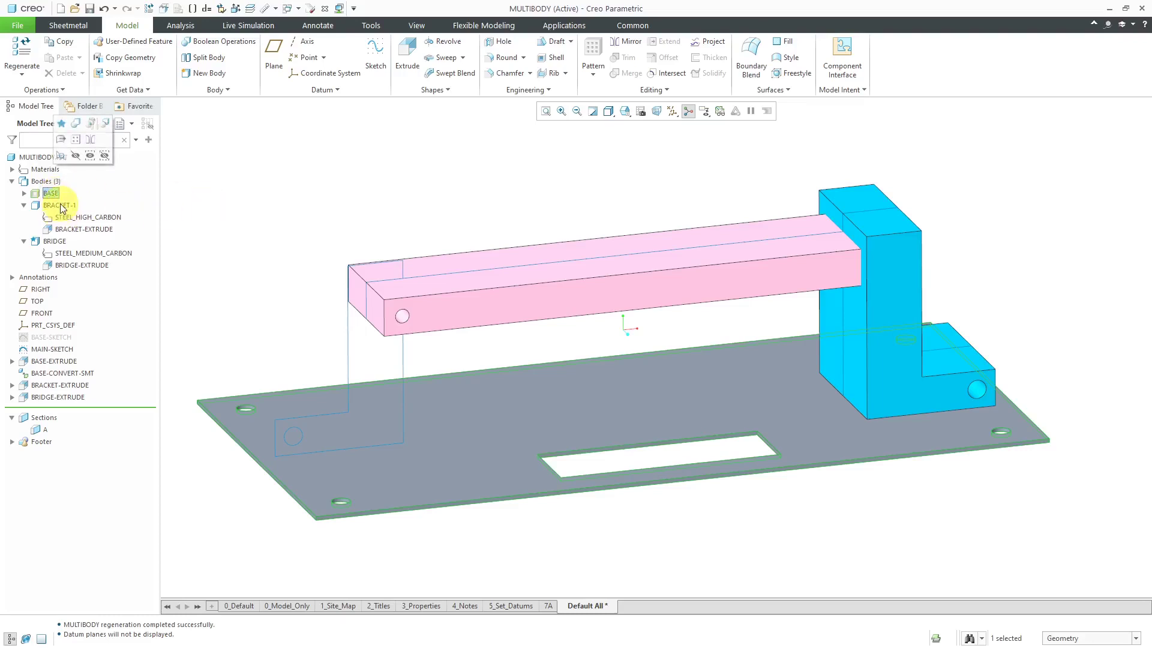
left_click(60, 206)
left_click(53, 241)
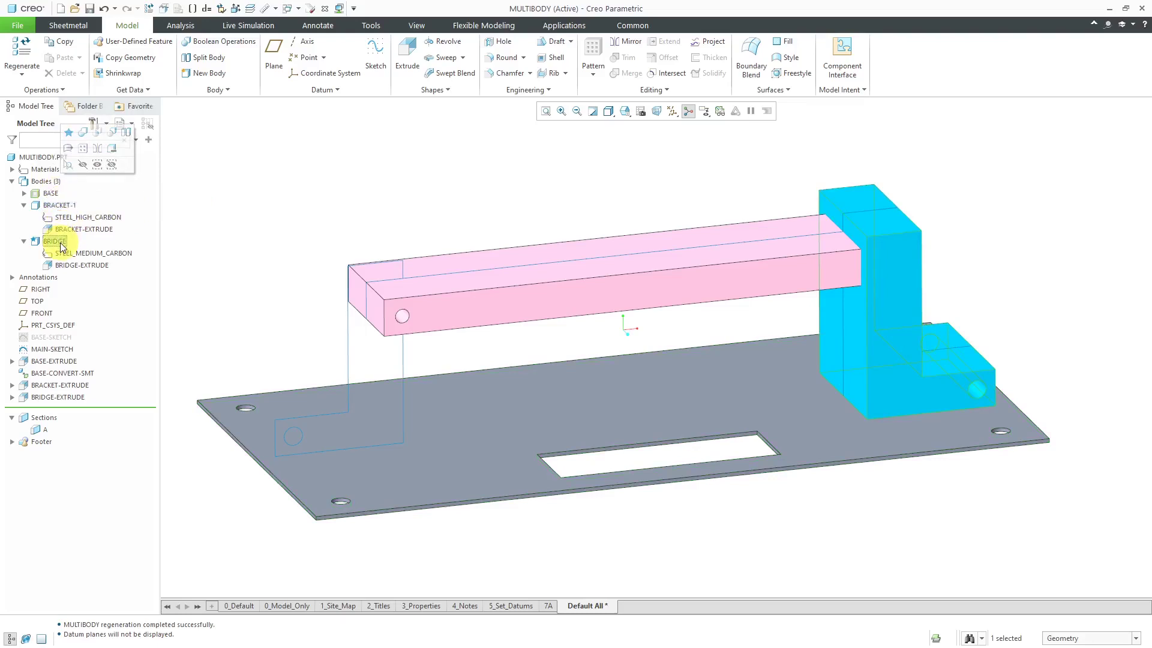
left_click(84, 205)
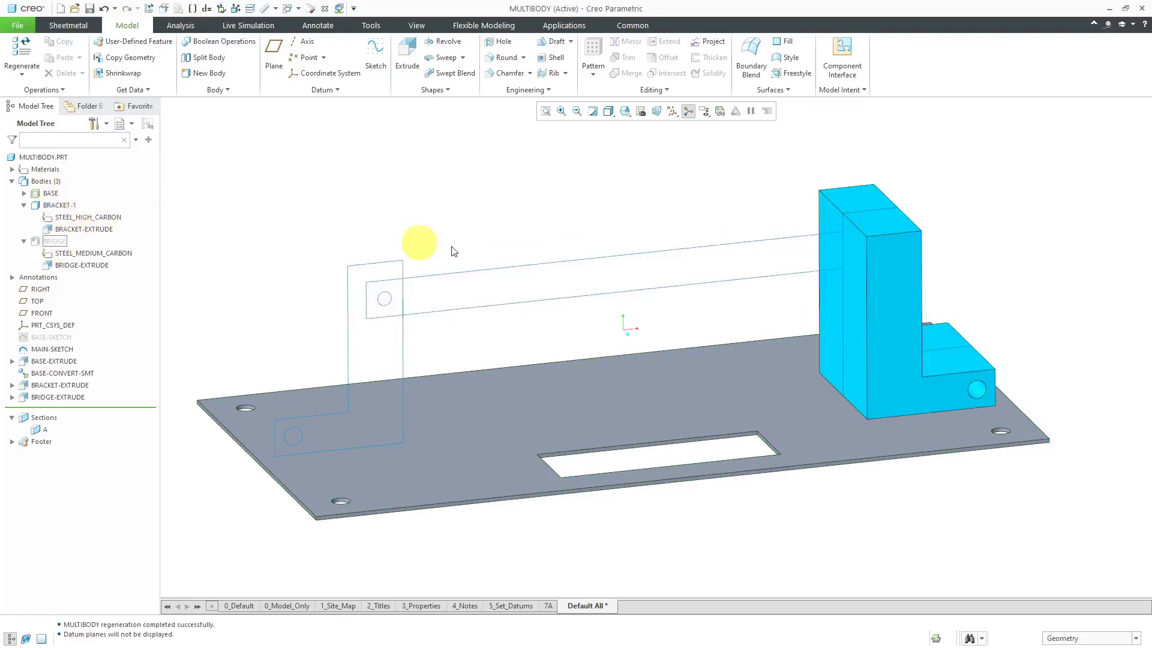
middle_click_drag(545, 222, 542, 214)
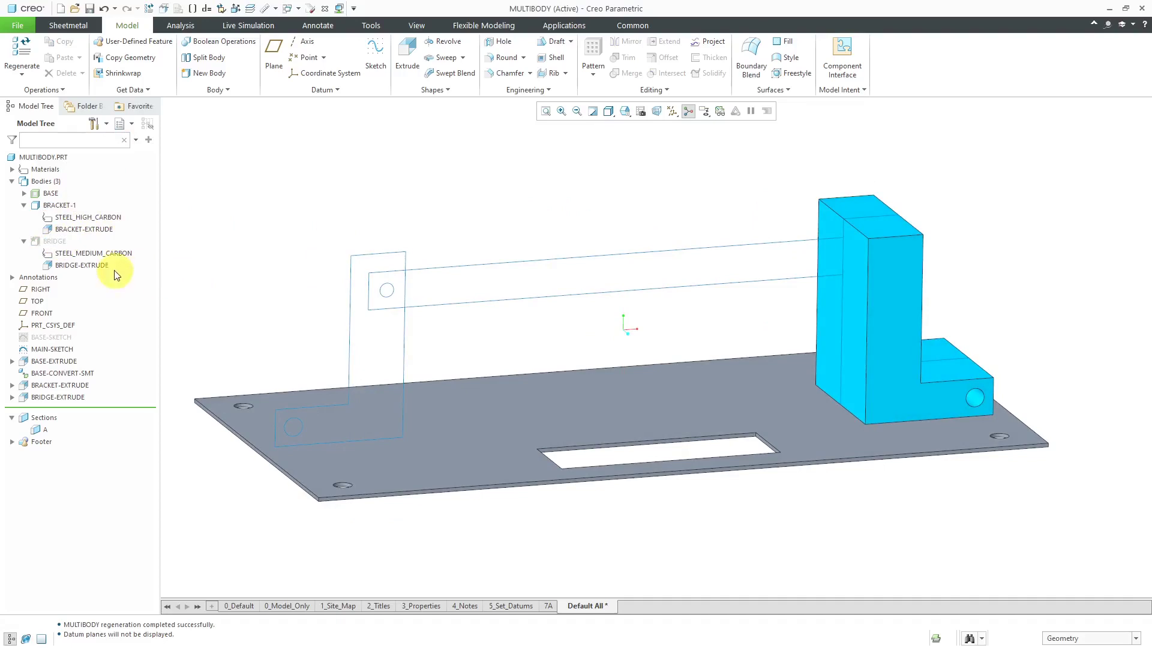
left_click(55, 243)
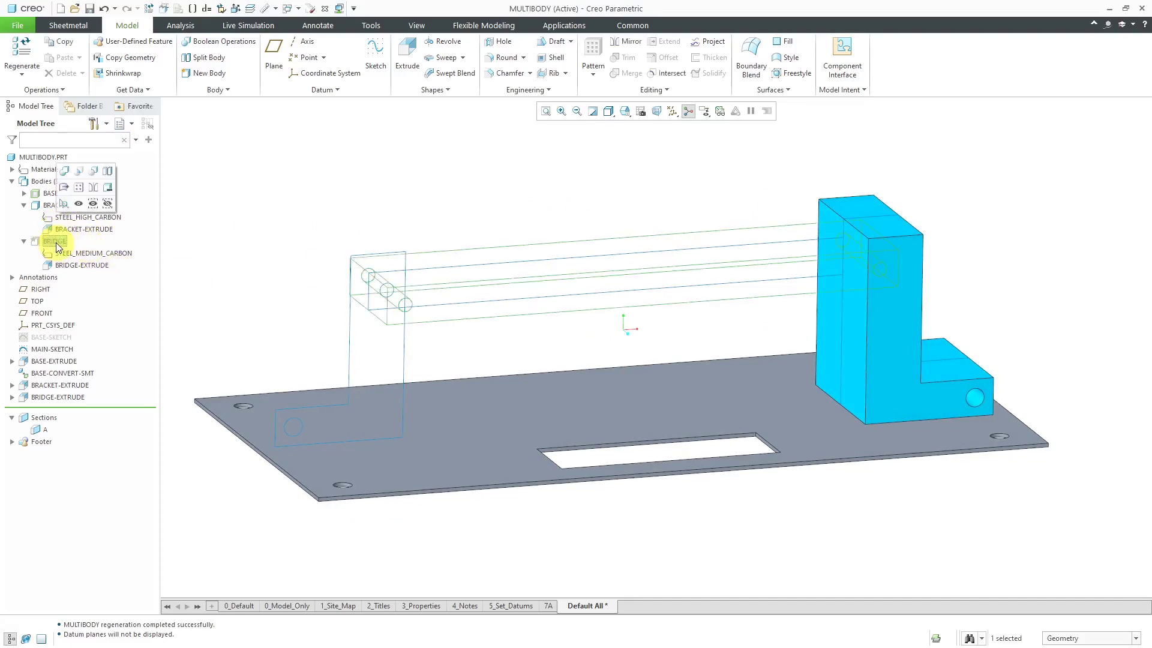
left_click(77, 207)
Temporarily hide BRACKET-1, show it again, and clear the selection.
left_click(77, 207)
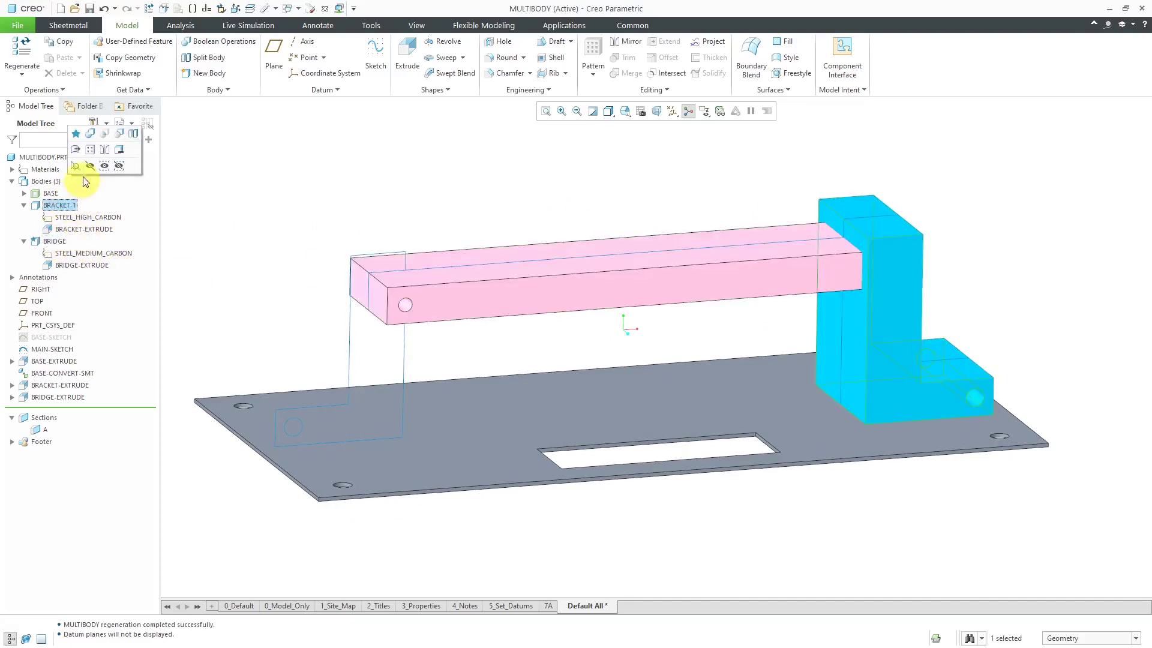
left_click(83, 164)
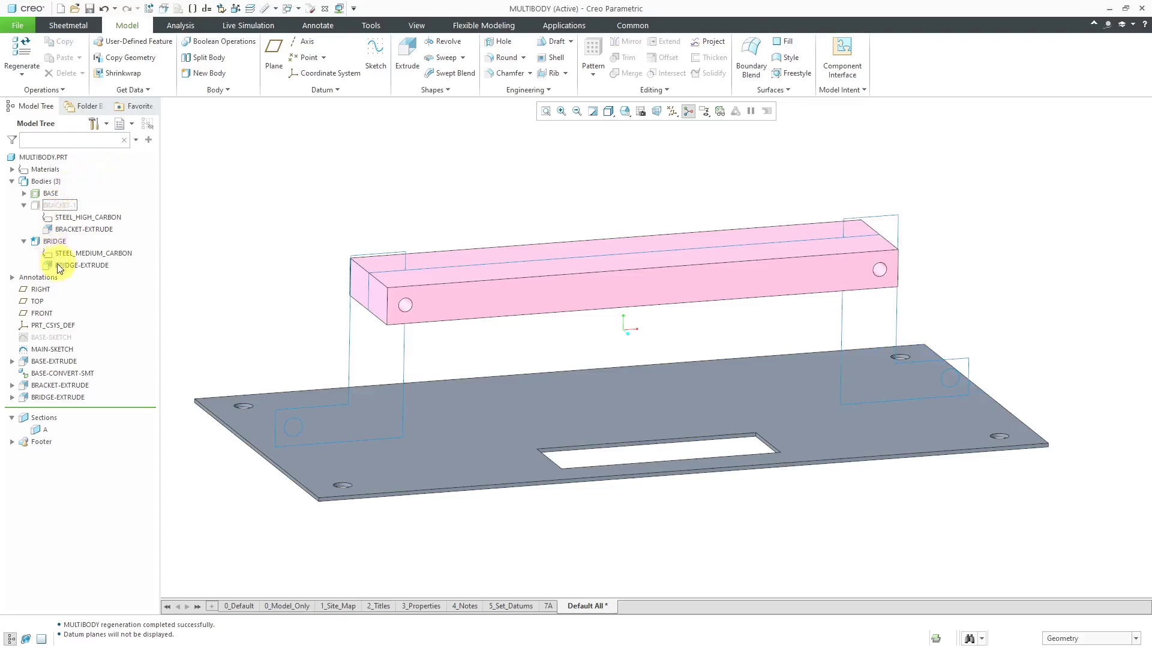
left_click(60, 206)
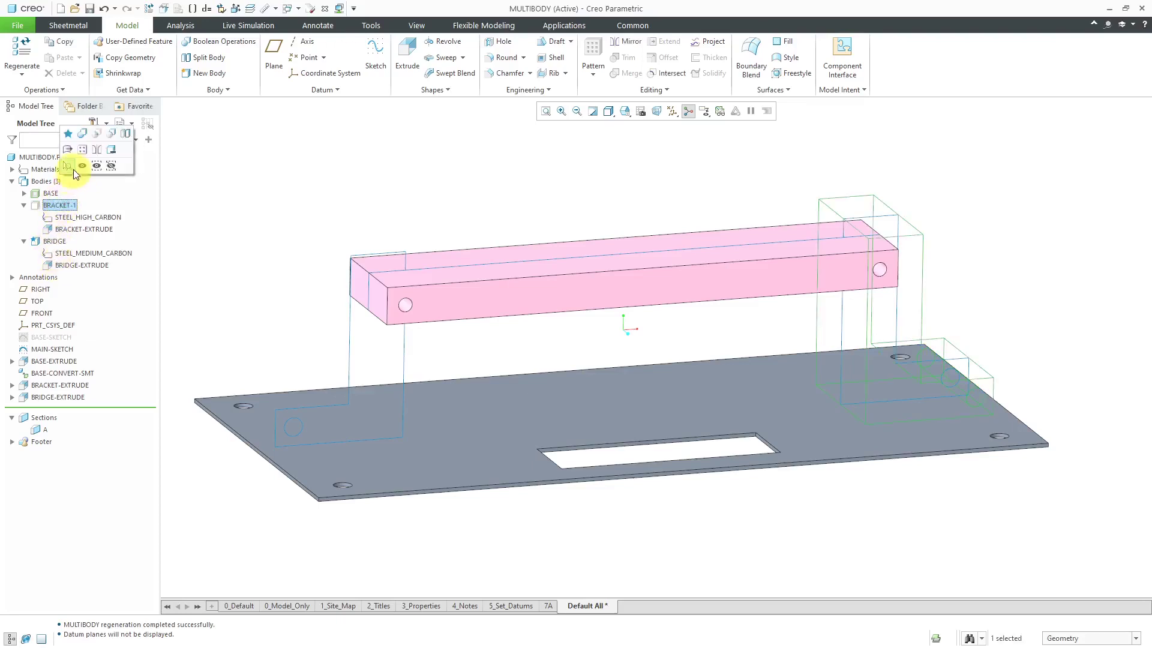
left_click(76, 160)
left_click(350, 172)
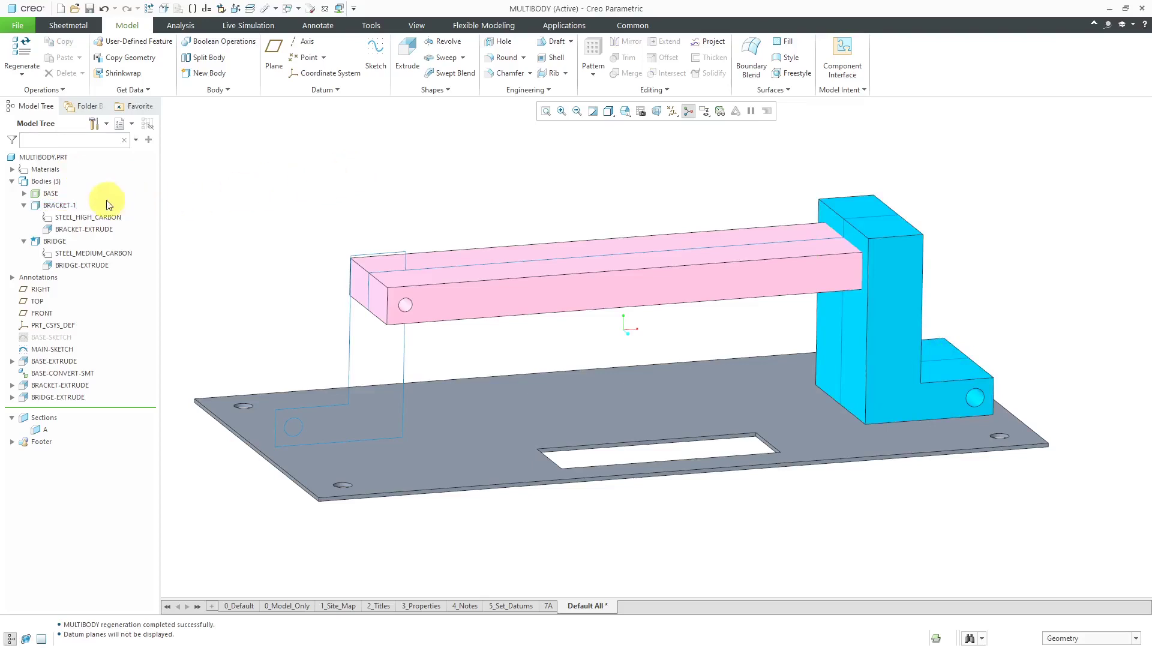
Subtract BRIDGE from BRACKET-1 with Keep bodies enabled.
left_click(66, 206)
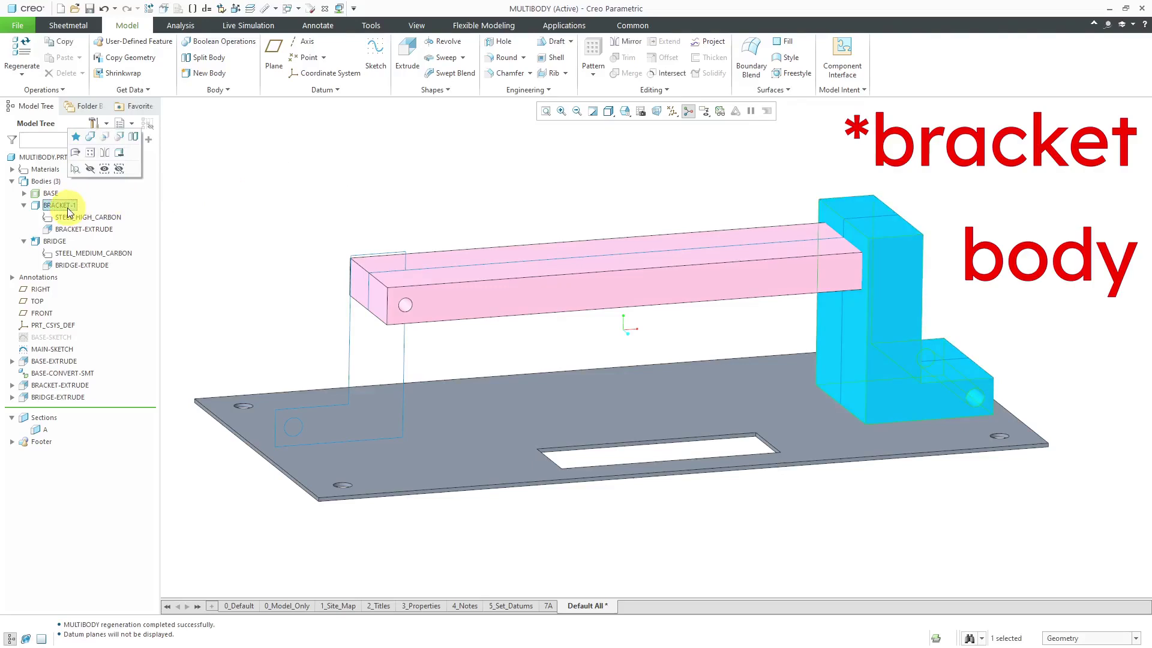
left_click(116, 138)
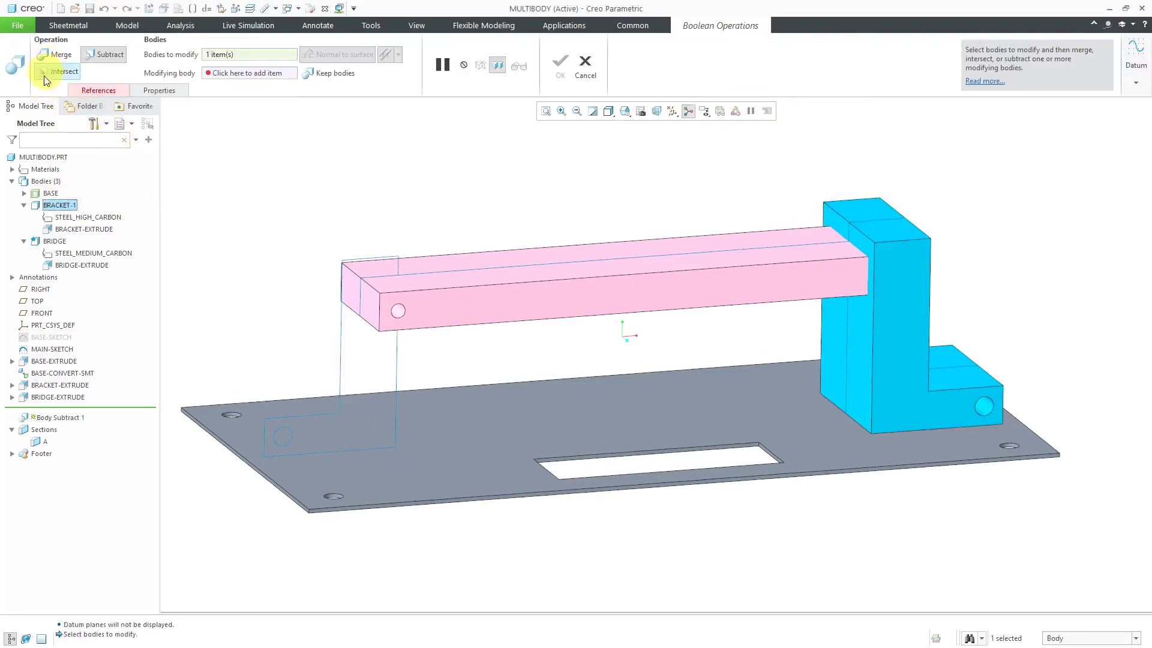
left_click(226, 58)
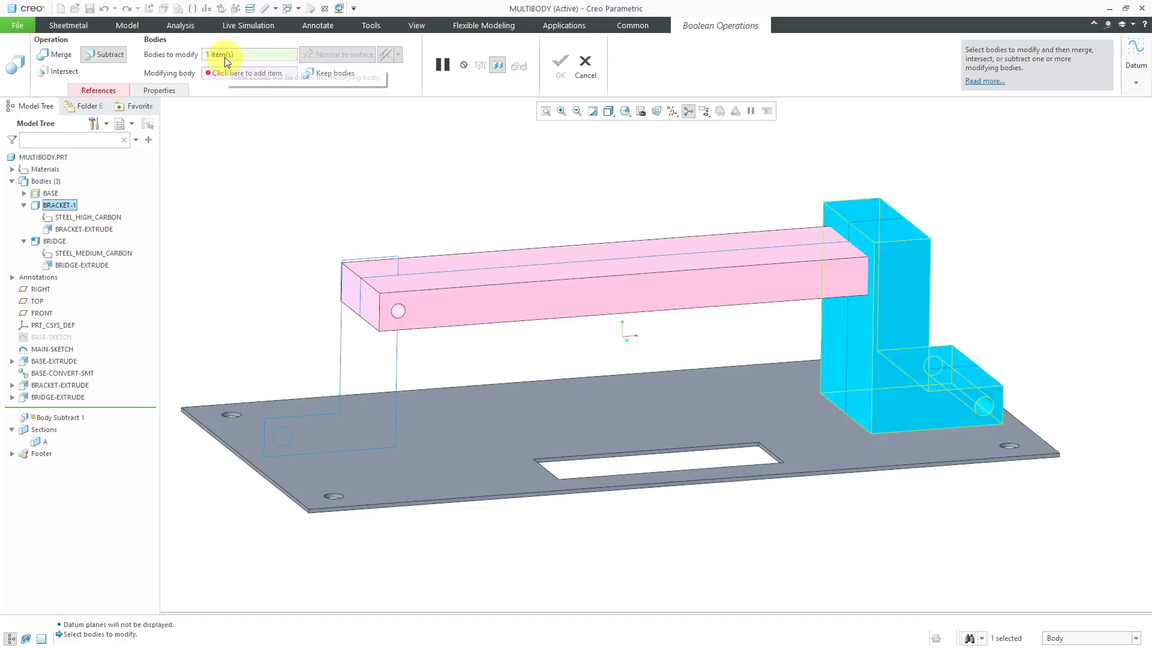
left_click(230, 74)
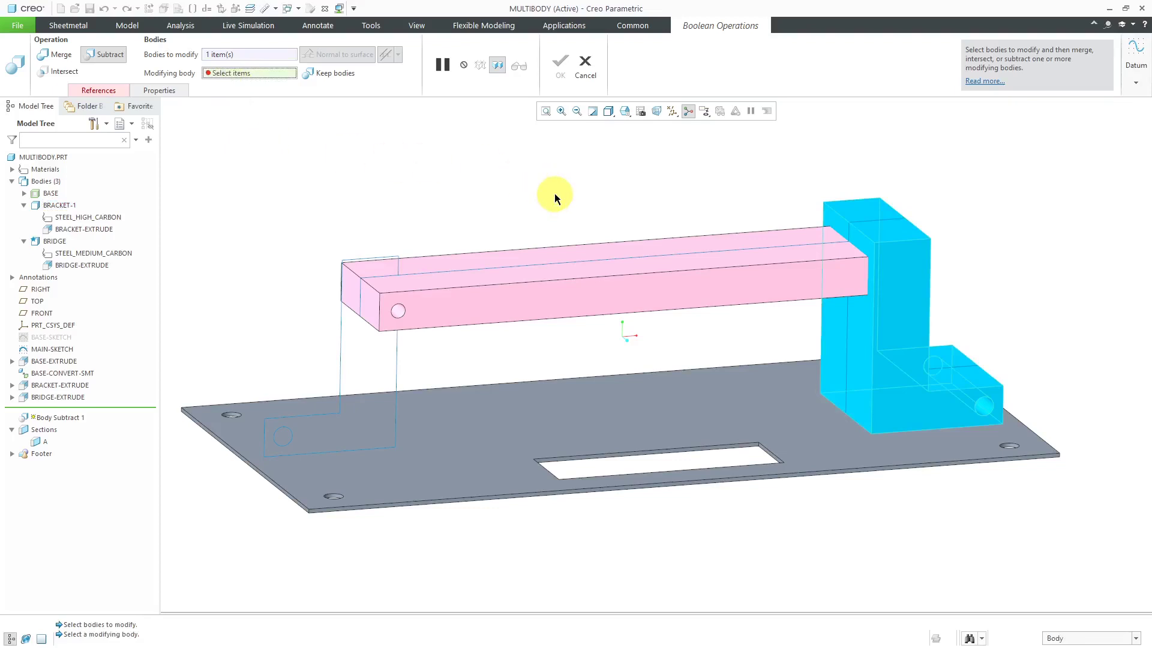
left_click(588, 259)
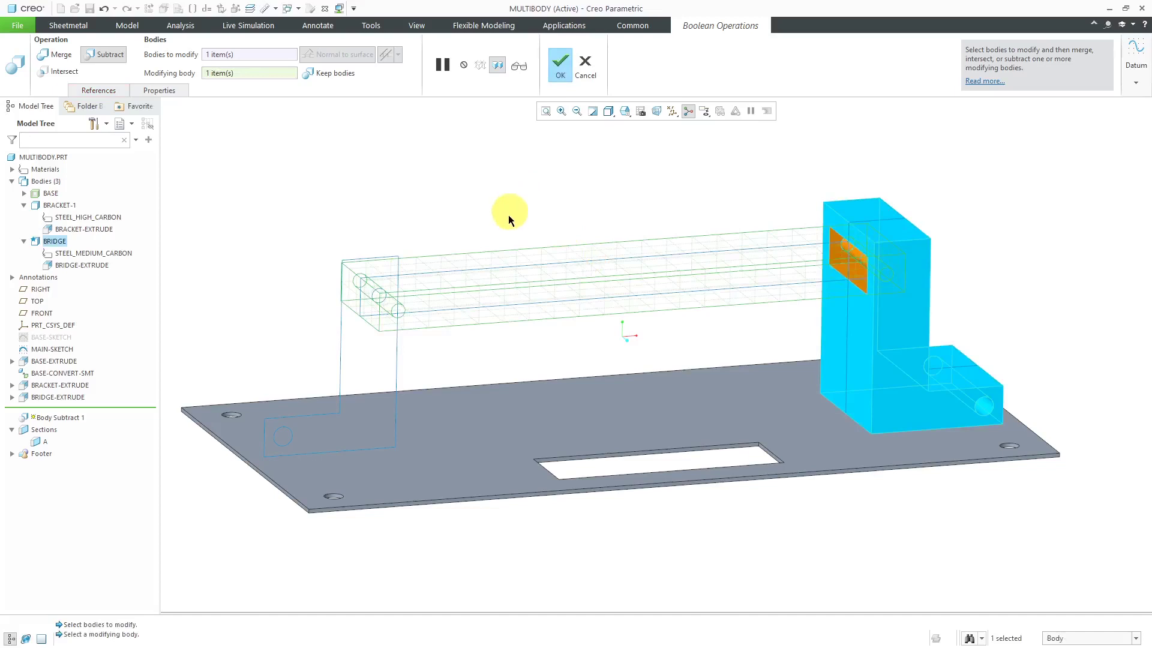
middle_click_drag(507, 217, 531, 224)
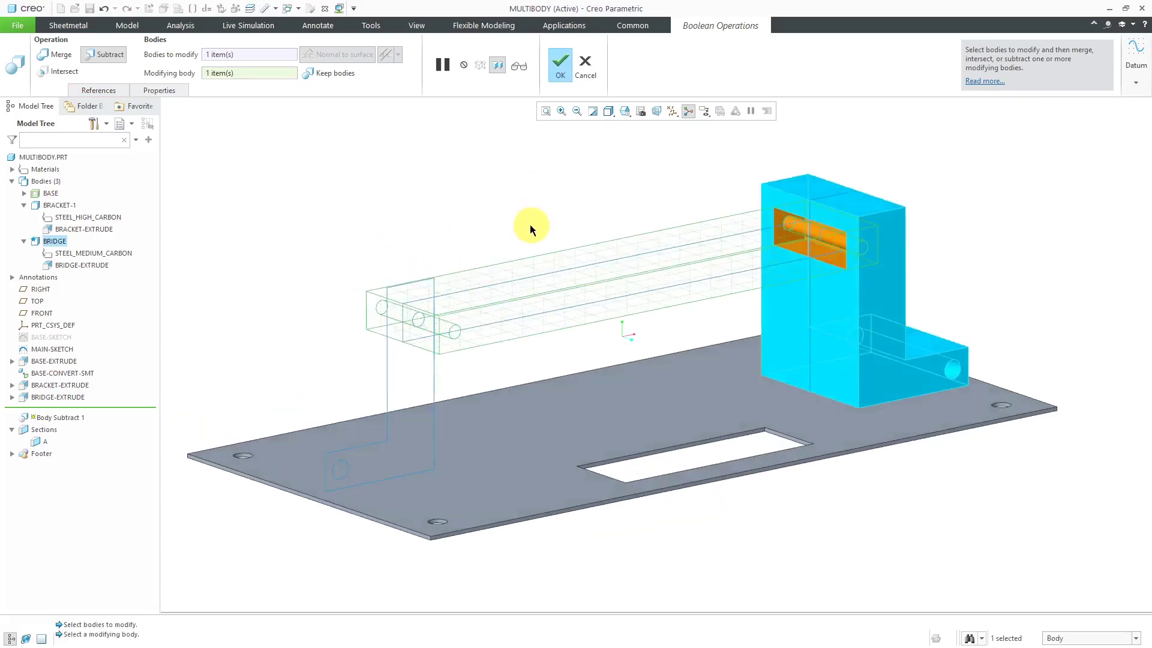
left_click(343, 77)
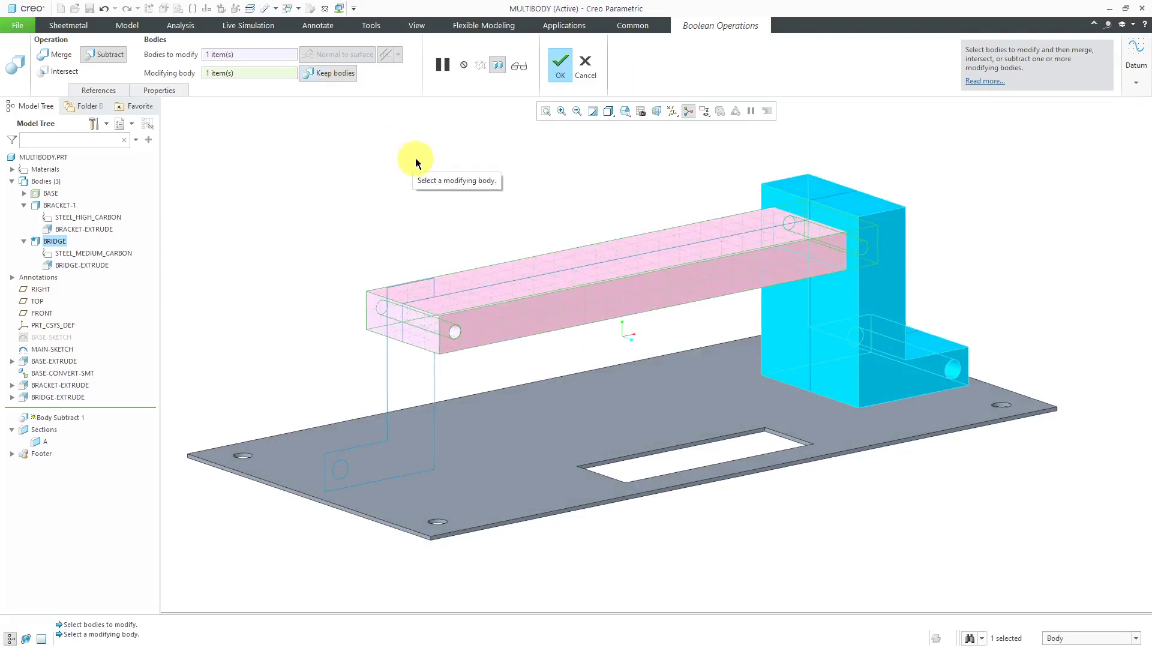
left_click(557, 64)
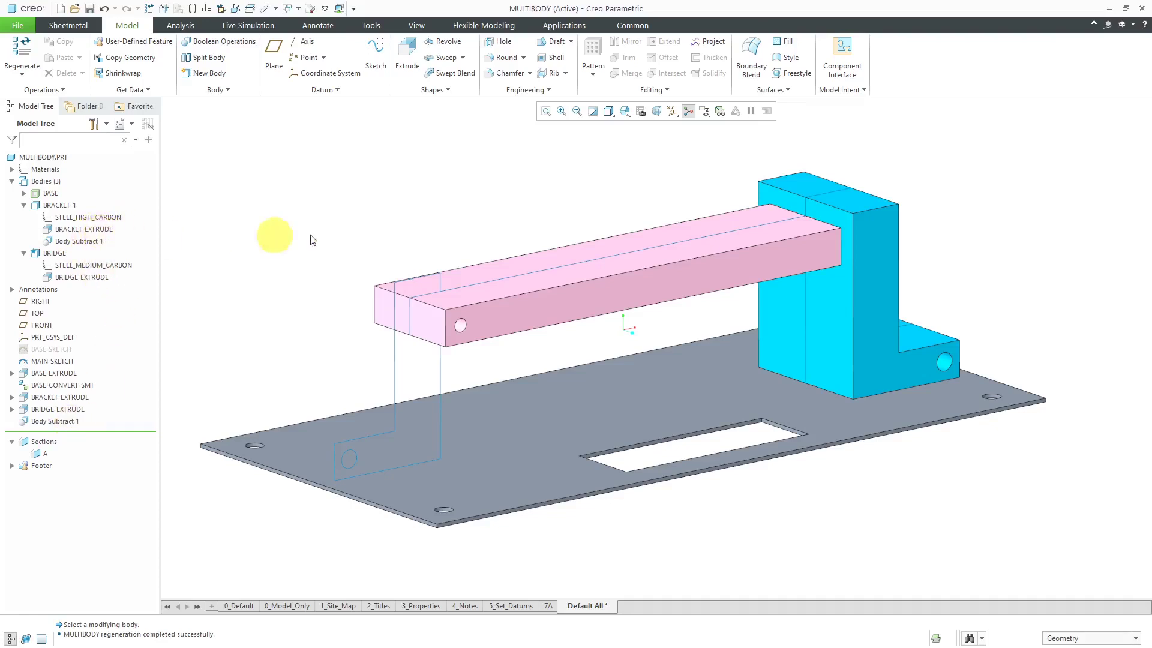
Hide BRIDGE and orbit slightly to reveal the slot cut in BRACKET-1.
left_click(54, 252)
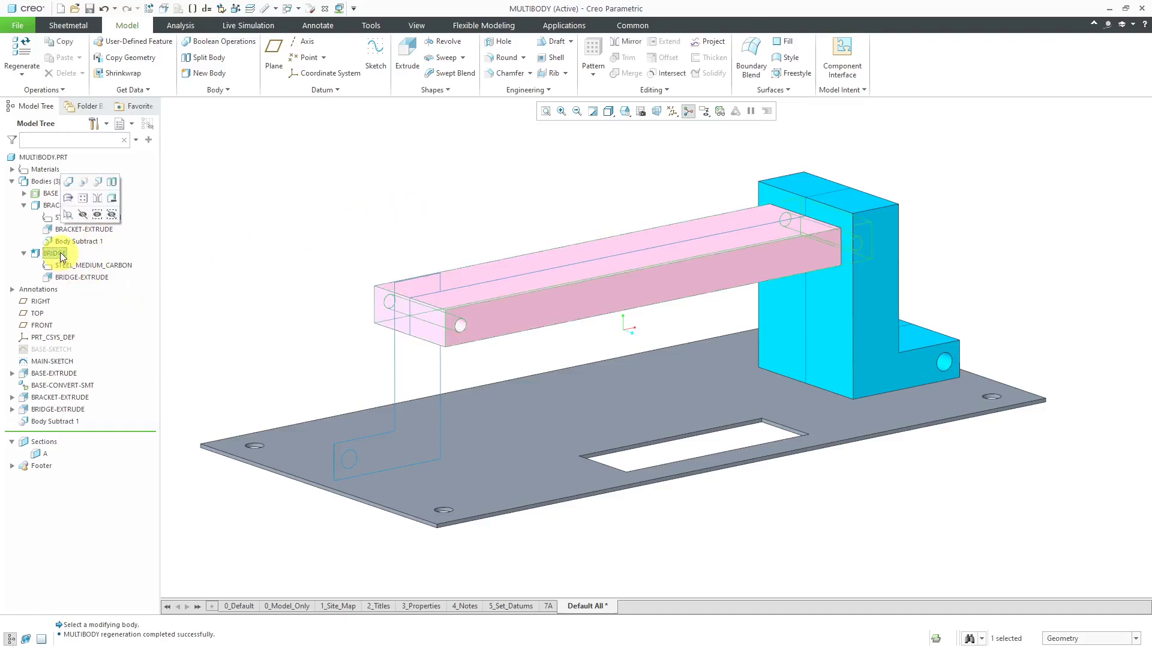
left_click(84, 215)
middle_click_drag(522, 253, 514, 249)
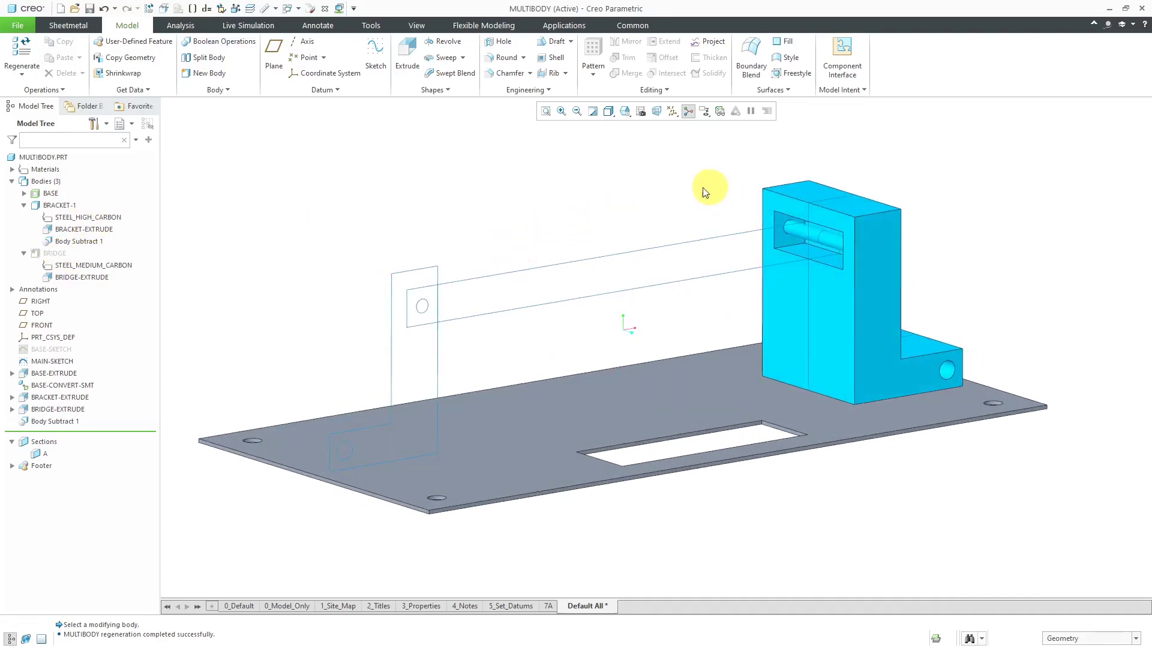
Split BRACKET-1 using the slot's cylindrical surface as the splitting object.
left_click(215, 59)
left_click(794, 251)
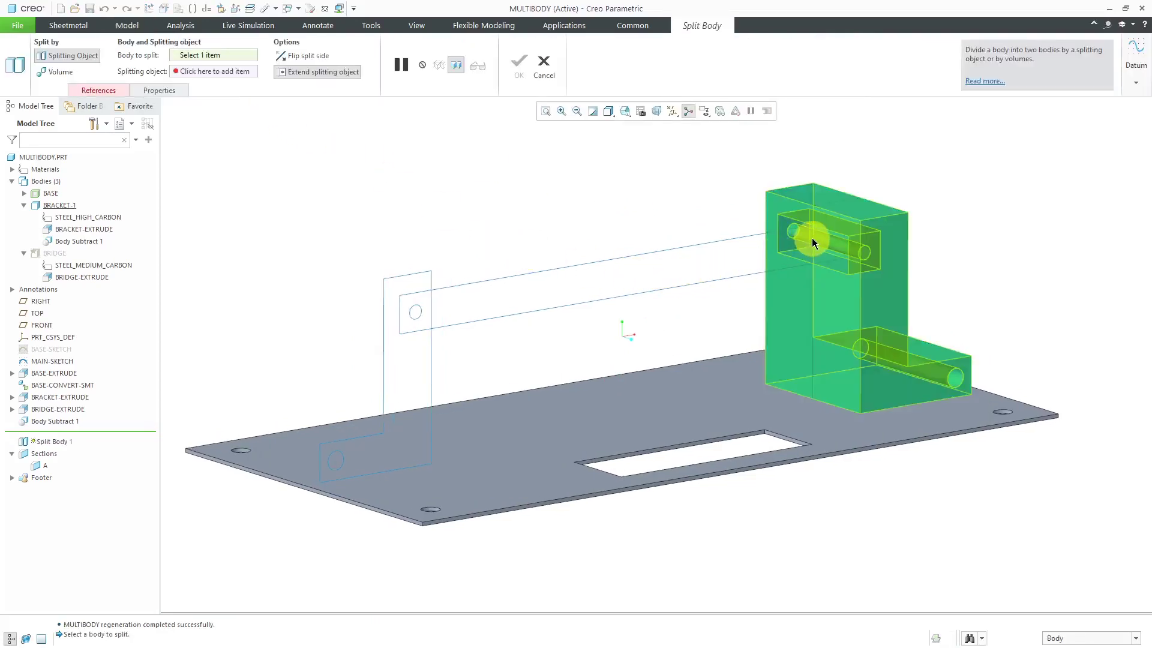
left_click(226, 74)
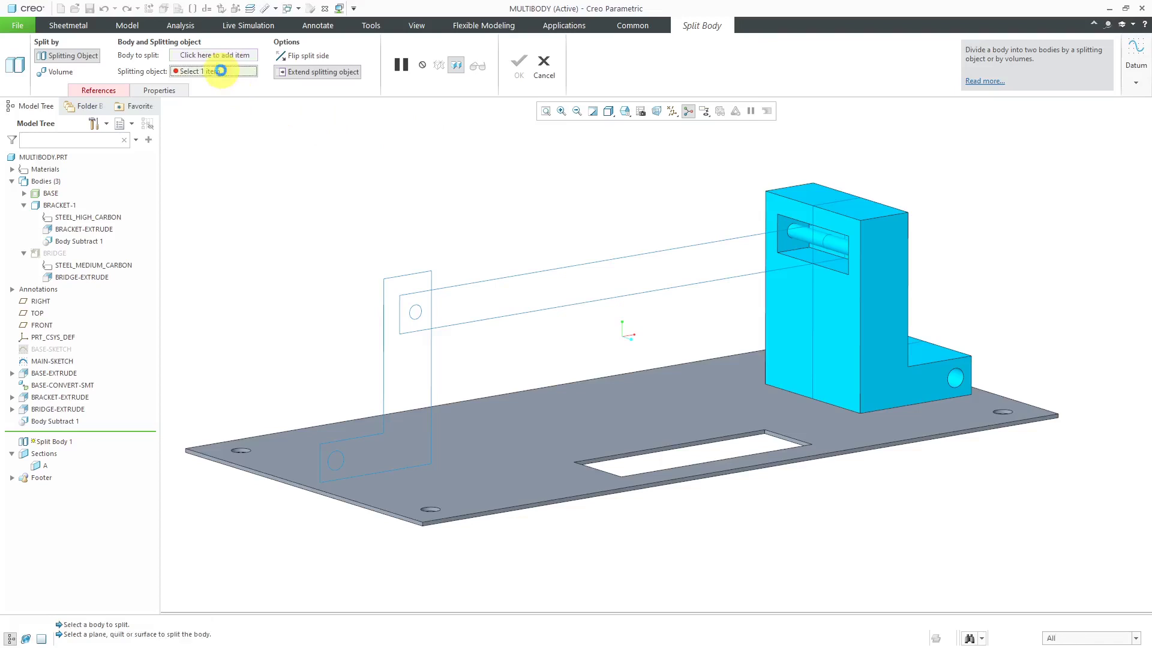
left_click(804, 235)
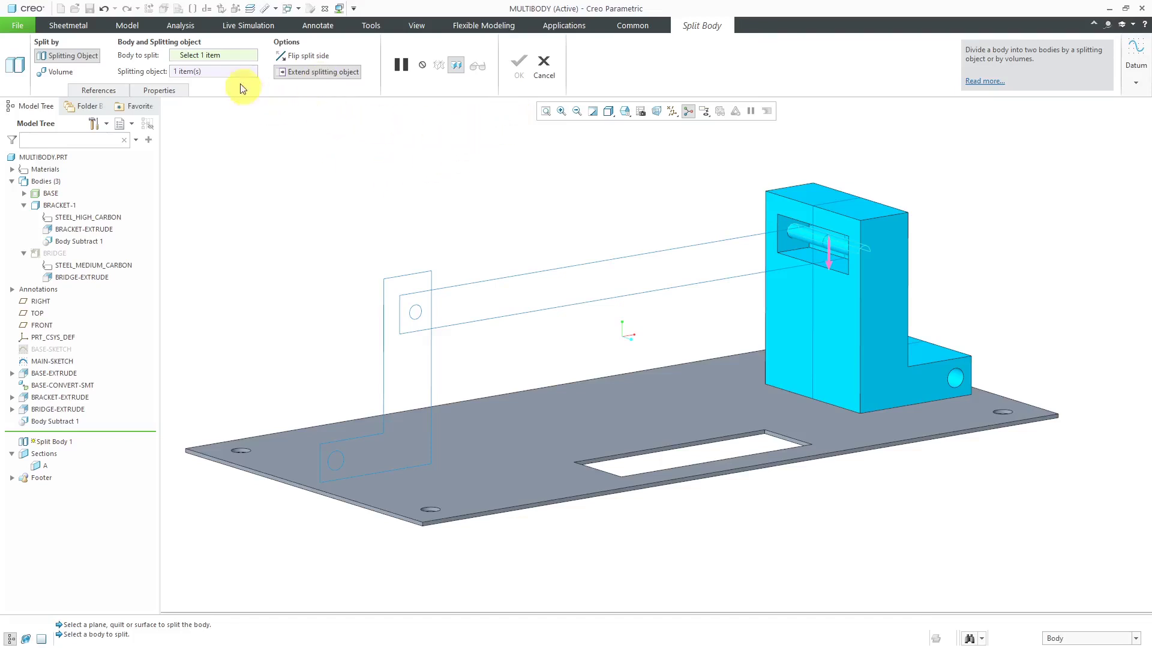
left_click(215, 55)
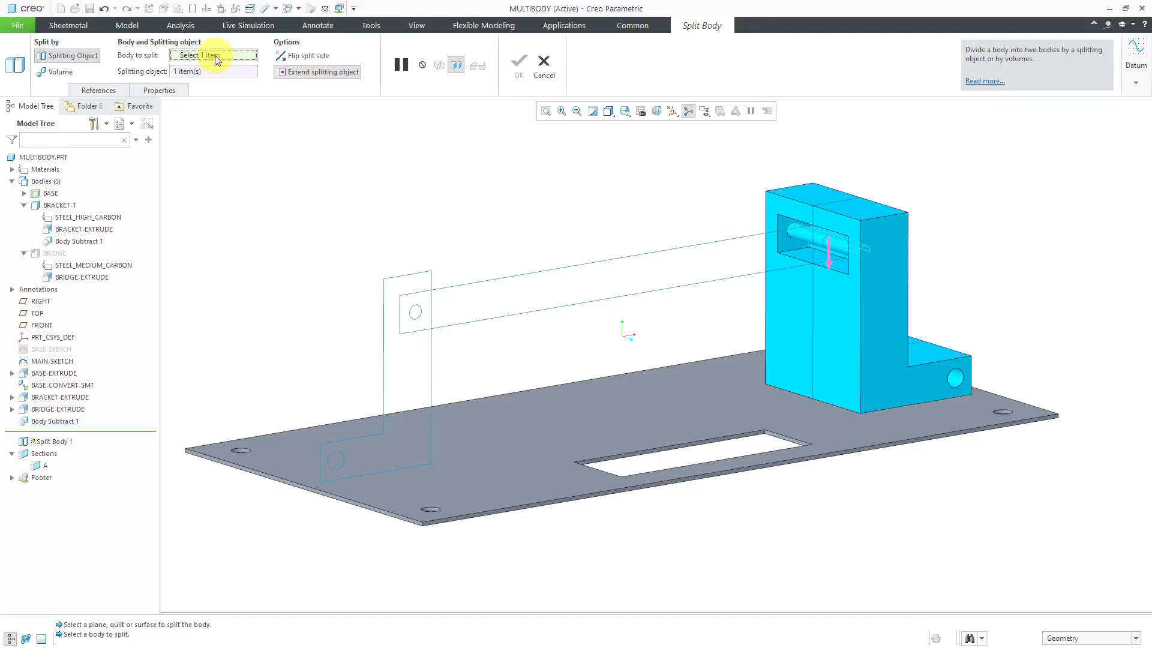
left_click(854, 276)
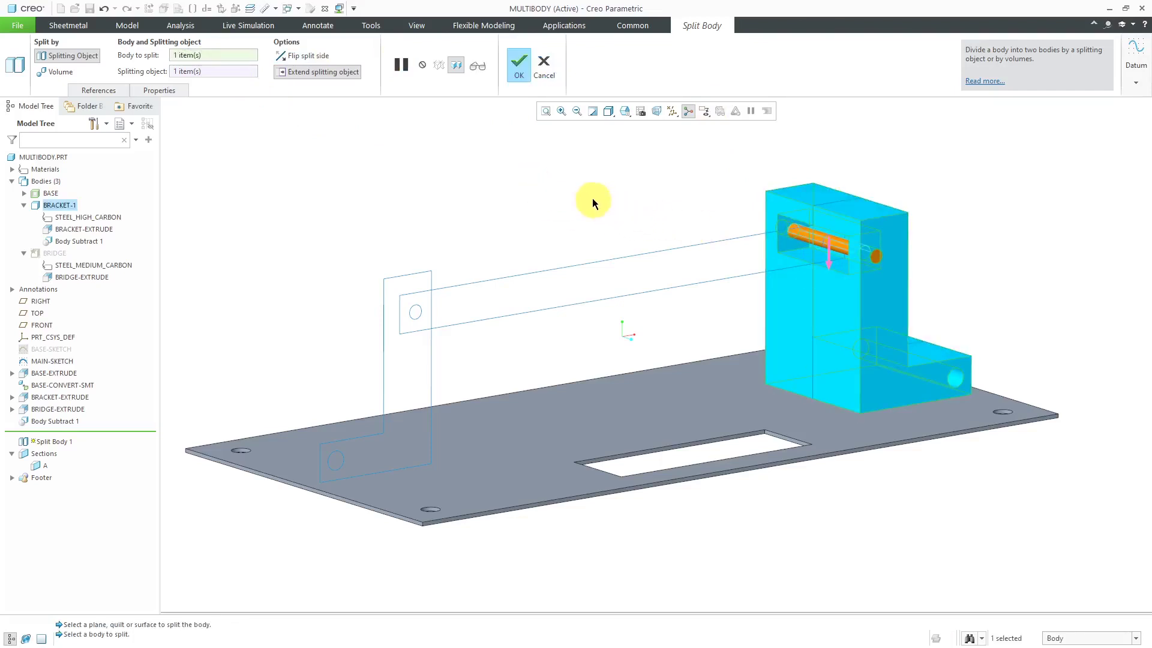
left_click(513, 66)
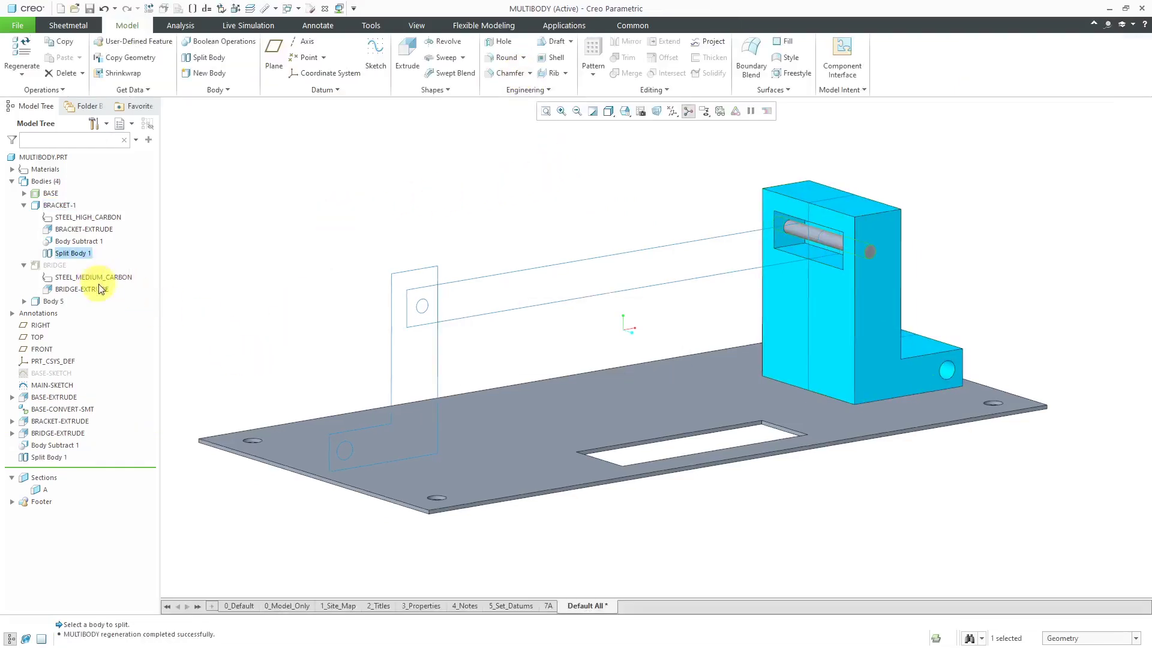
Rename the new Body 5 to 'pin'.
left_click(53, 301)
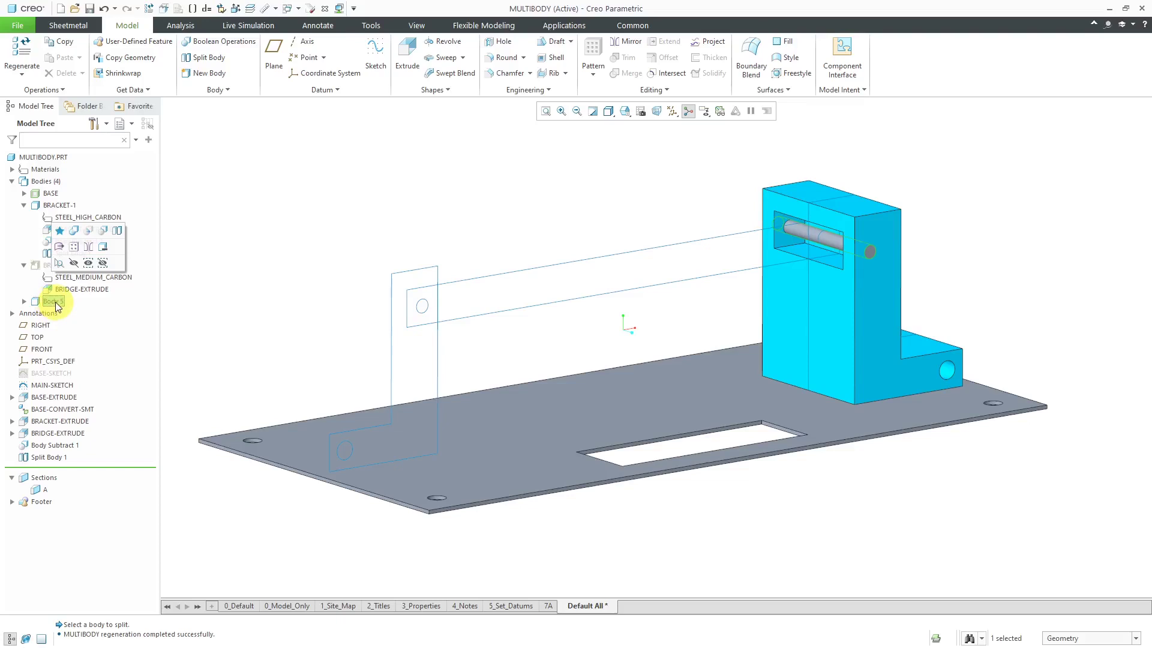
right_click(53, 302)
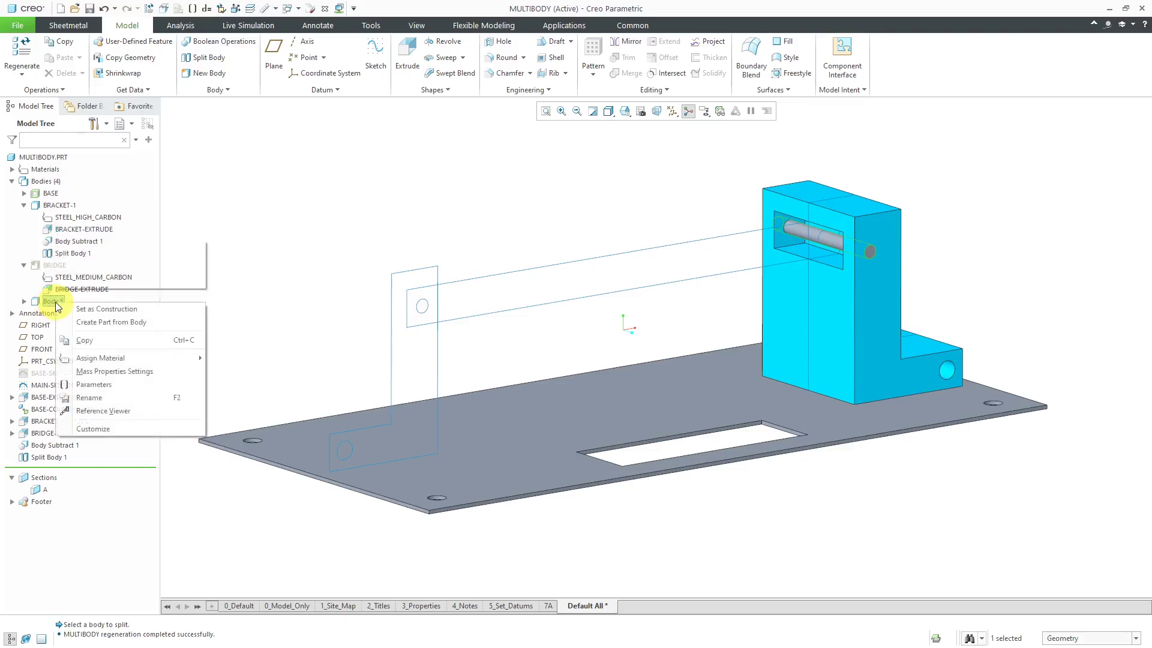
left_click(107, 398)
type("pin")
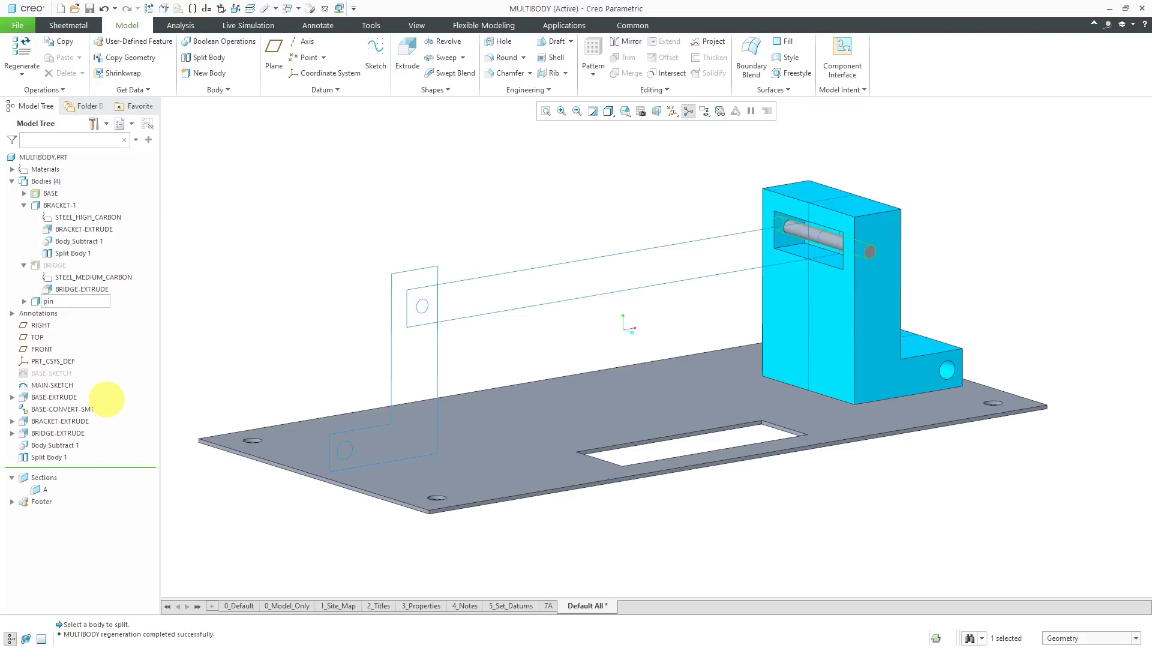
Commit the name PIN and hide the PIN body from the Model Tree.
key("Return")
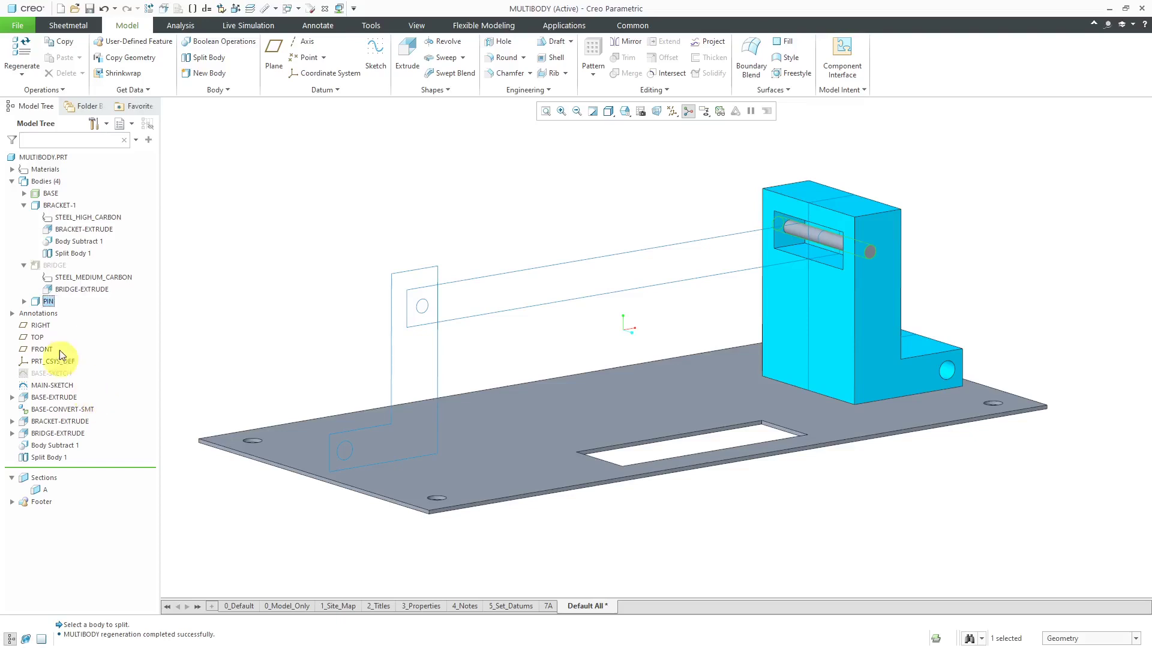
right_click(54, 305)
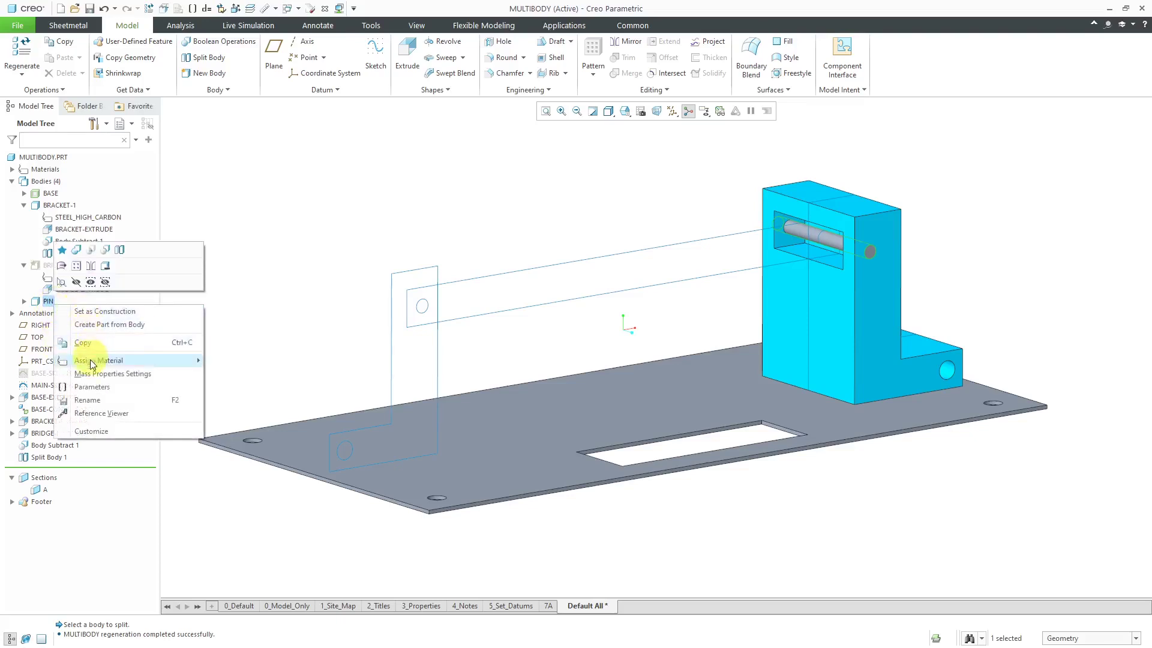
left_click(76, 283)
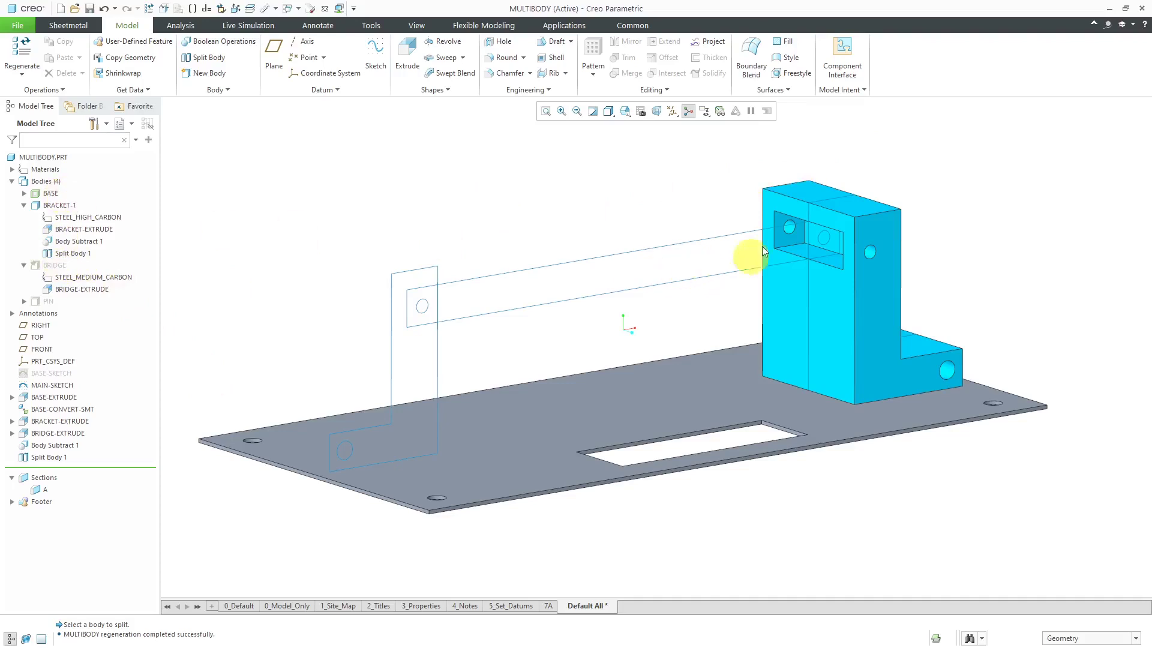
scroll(894, 205, "up", 2)
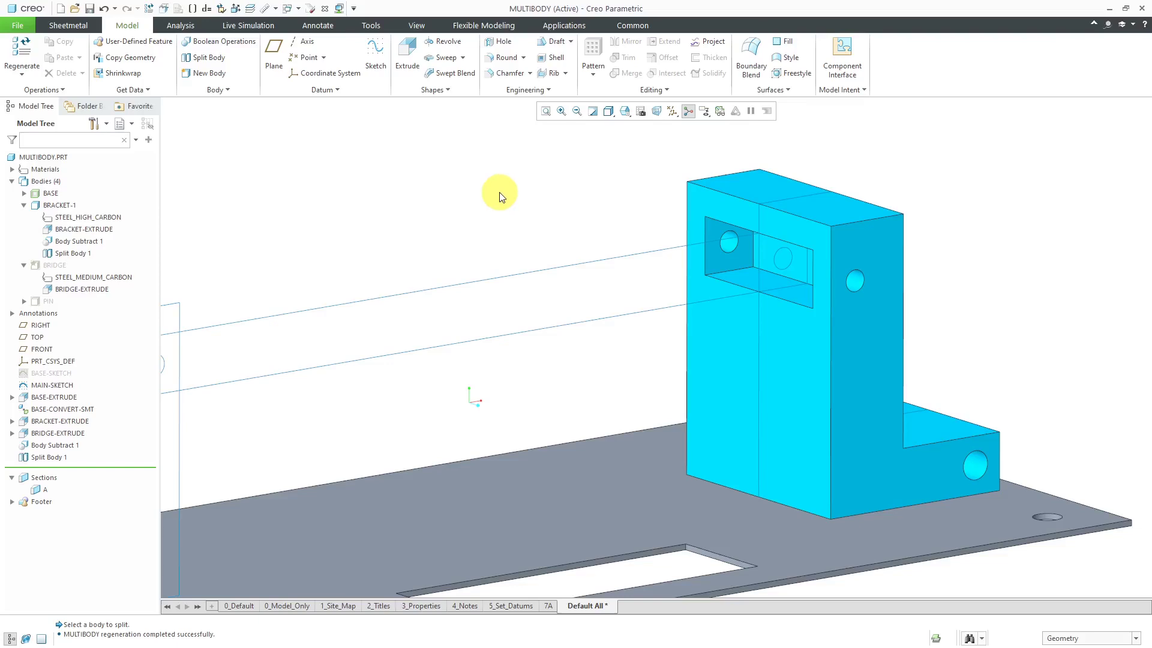
In Flexible Modeling, select the slot's bottom face and all its cut surfaces.
left_click(484, 25)
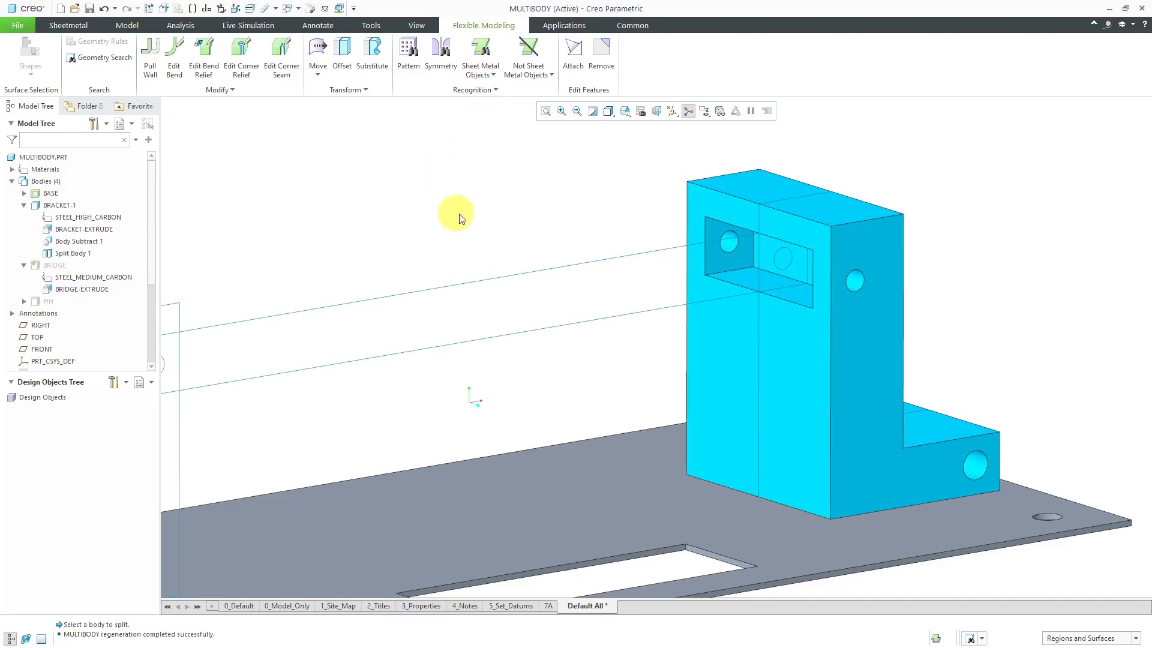
left_click(748, 273)
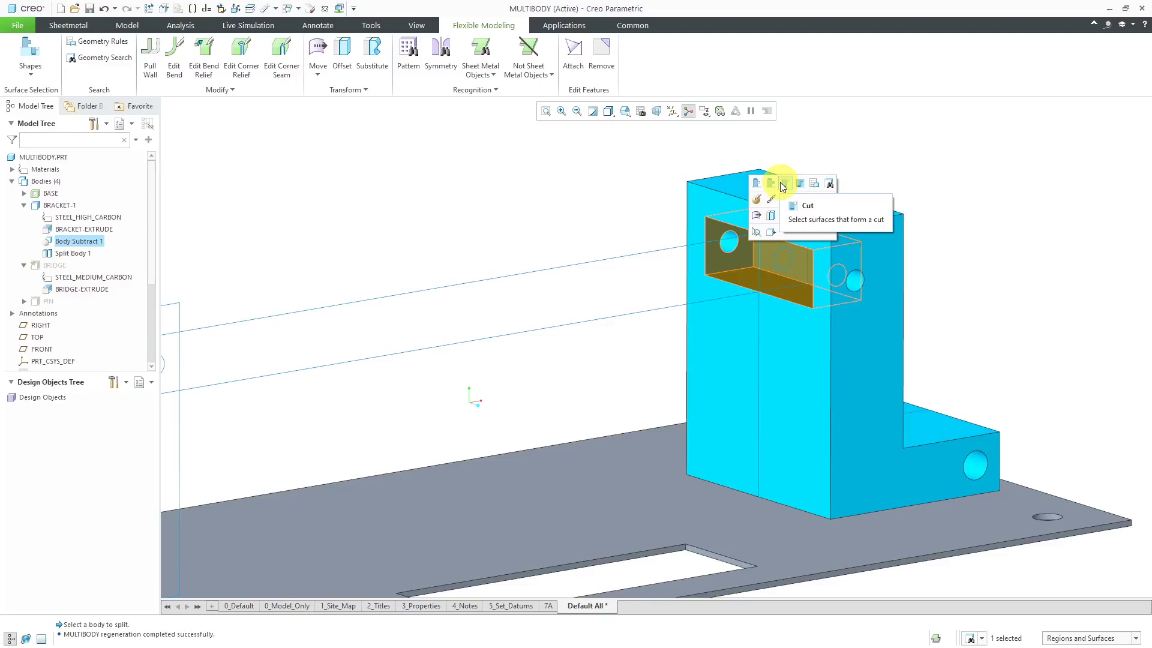
left_click(783, 184)
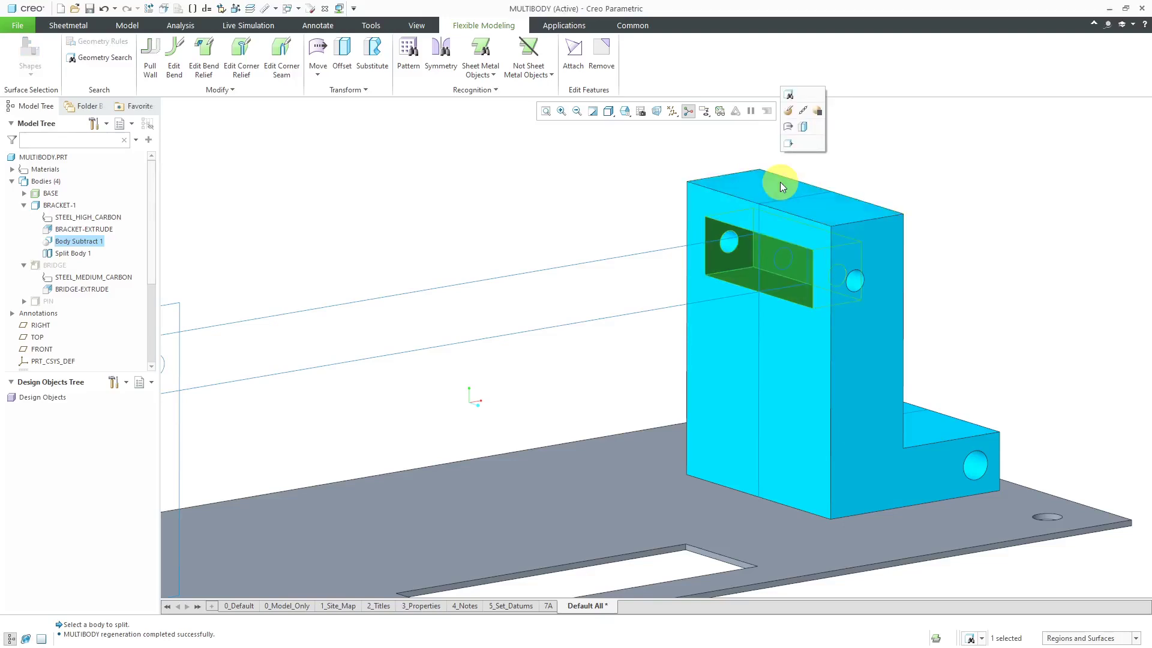
Offset the selected slot surfaces by 0.01 and finish the Offset Geometry feature.
left_click(806, 127)
scroll(757, 262, "up", 2)
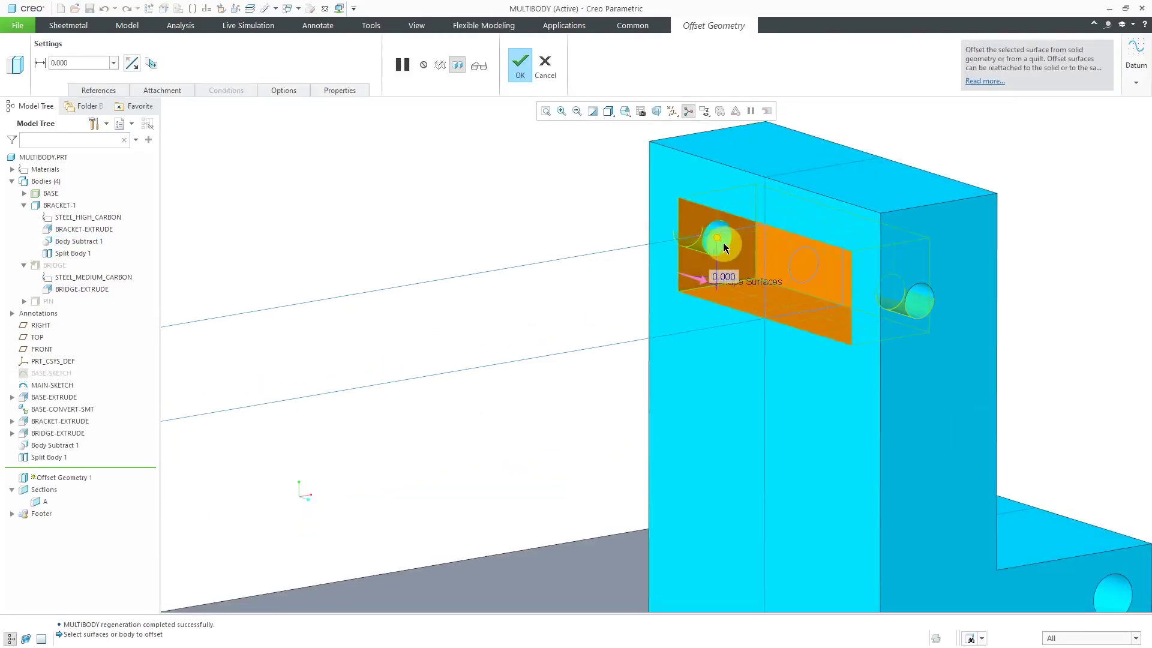
left_click_drag(717, 238, 715, 244)
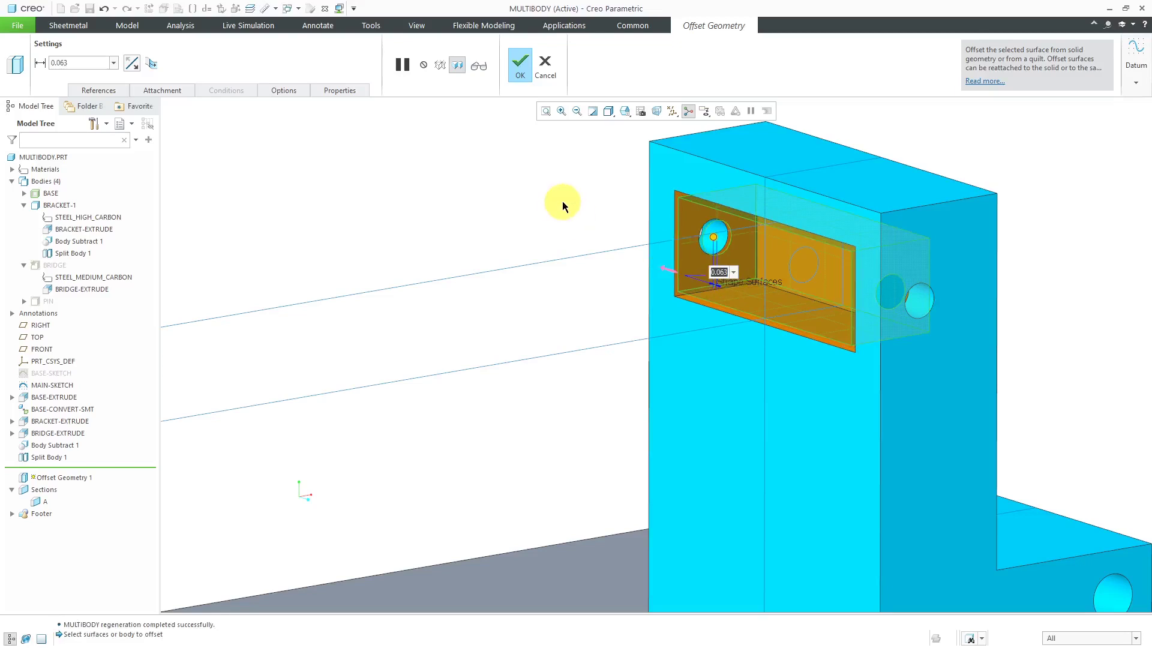
type("0.01")
key("Return")
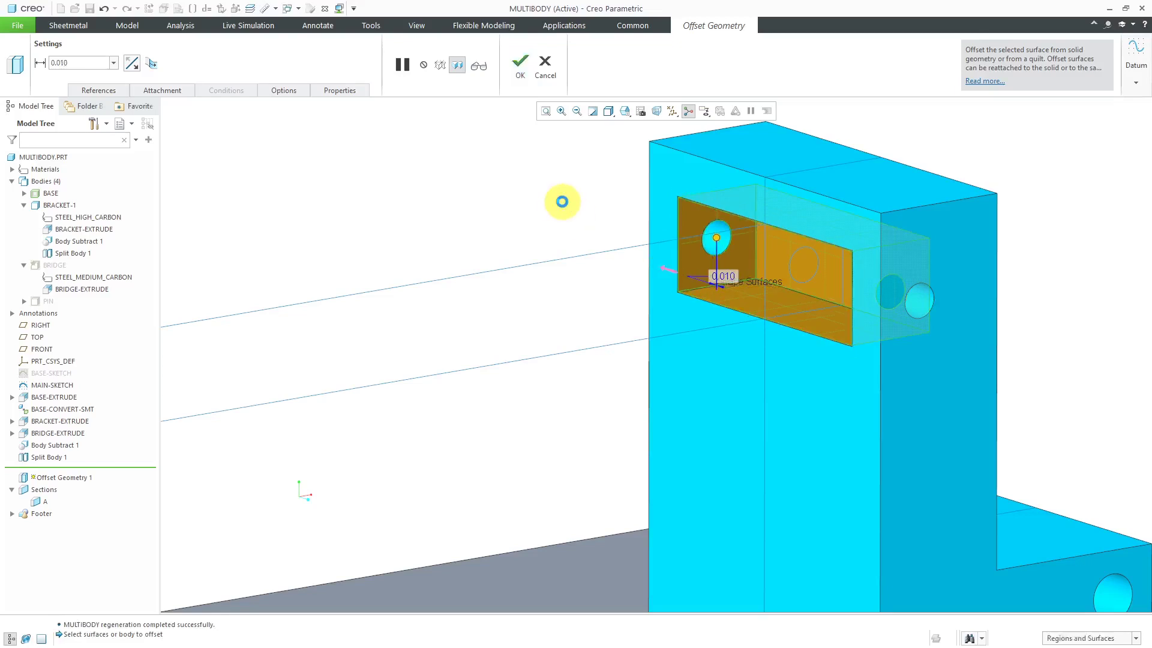
left_click(562, 202)
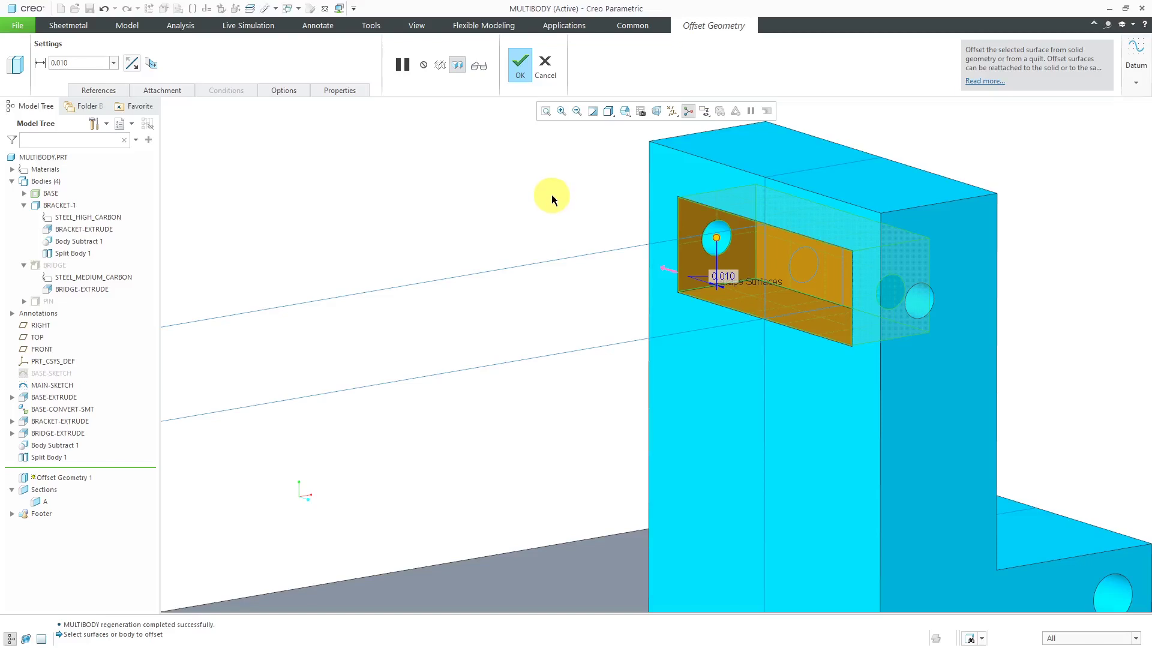
middle_click(552, 196)
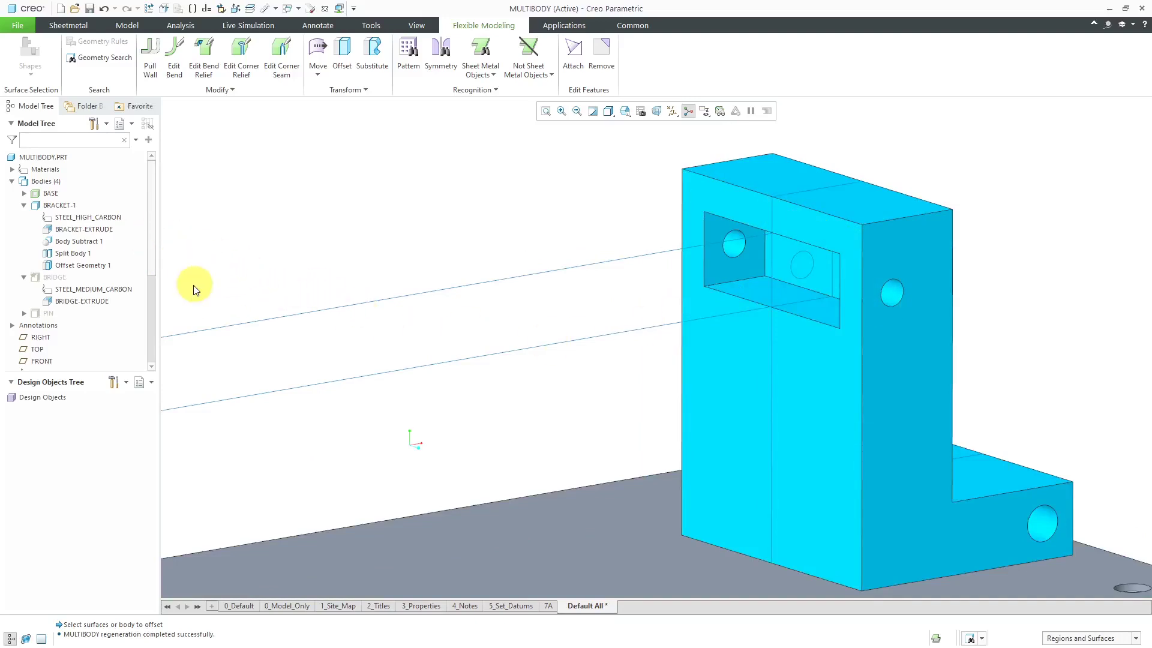
Unhide BRIDGE and PIN, zoom out, and turn on datum plane display.
left_click(49, 277)
left_click(71, 240)
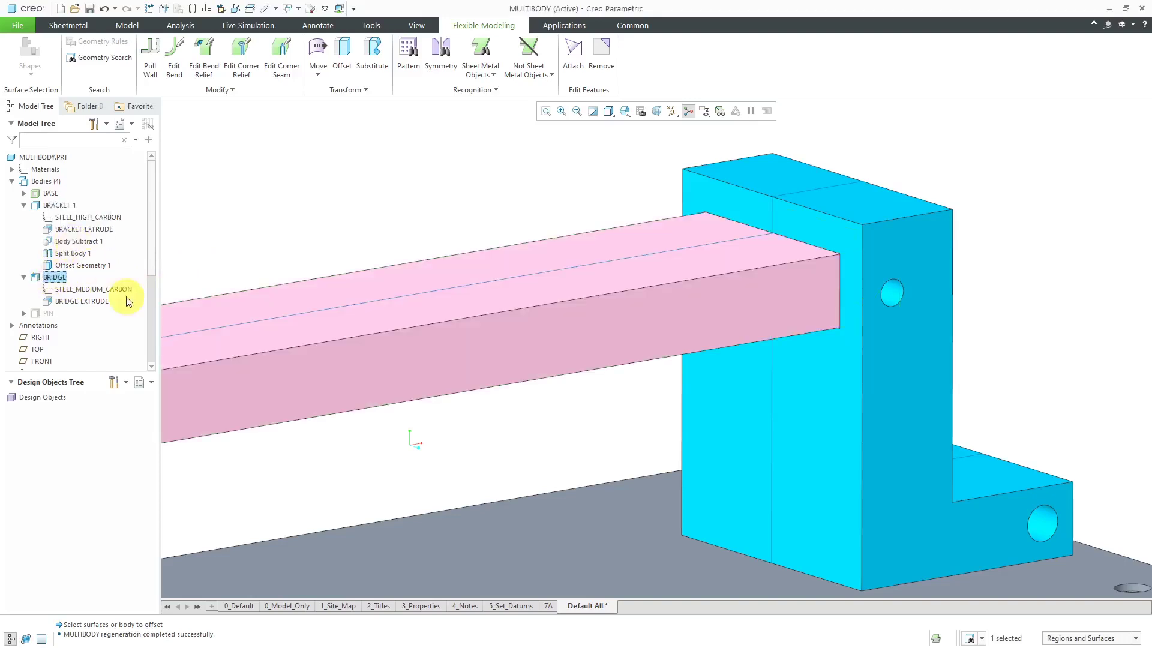
left_click(48, 313)
left_click(66, 275)
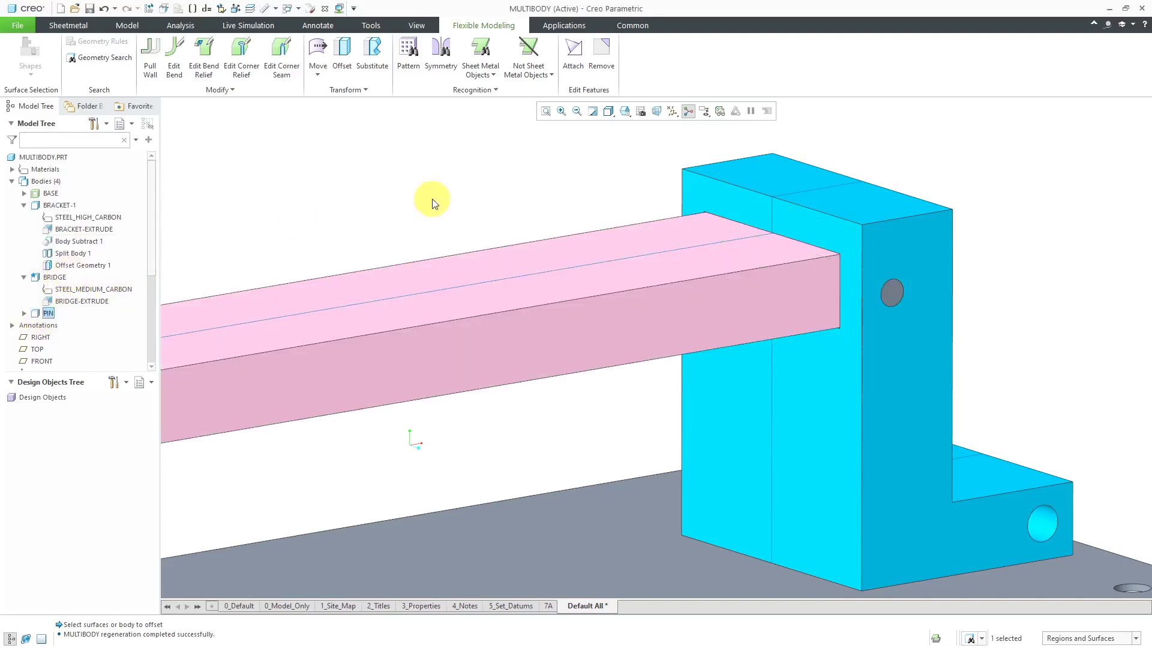
scroll(750, 330, "up", 5)
left_click(564, 228)
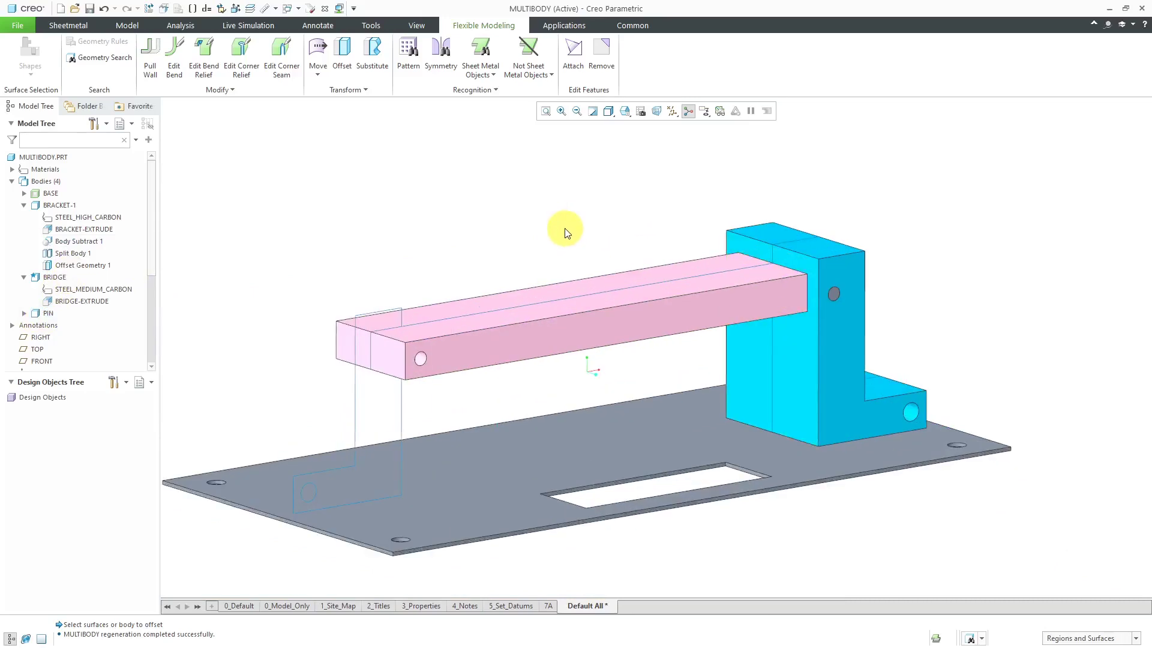
left_click(672, 112)
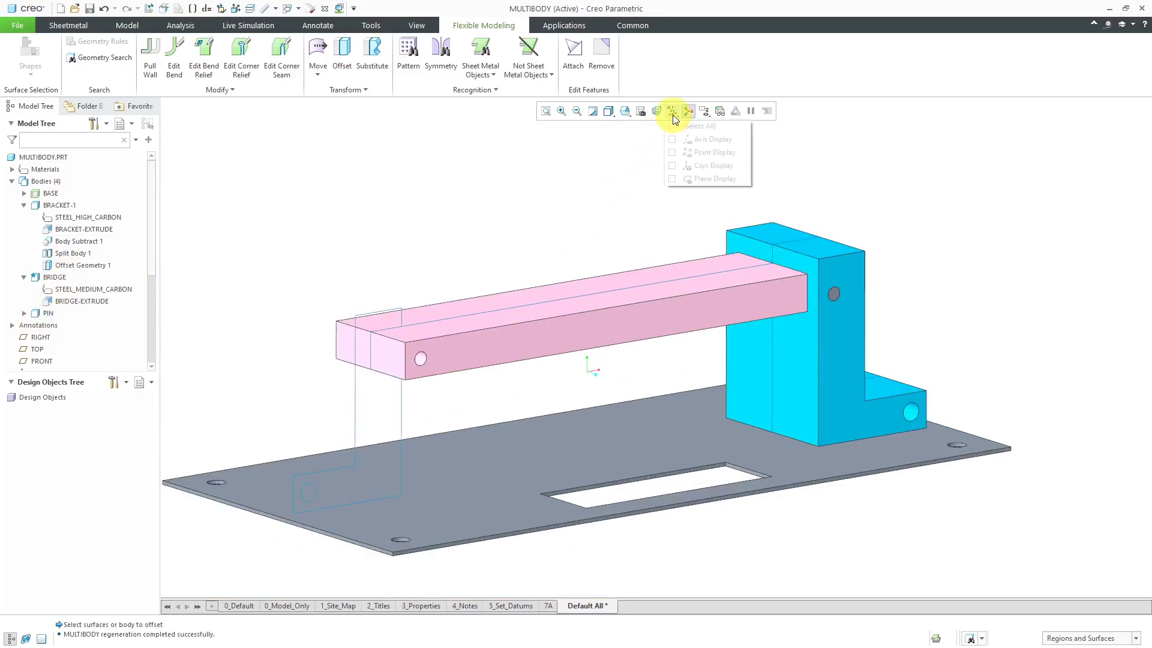
left_click(714, 179)
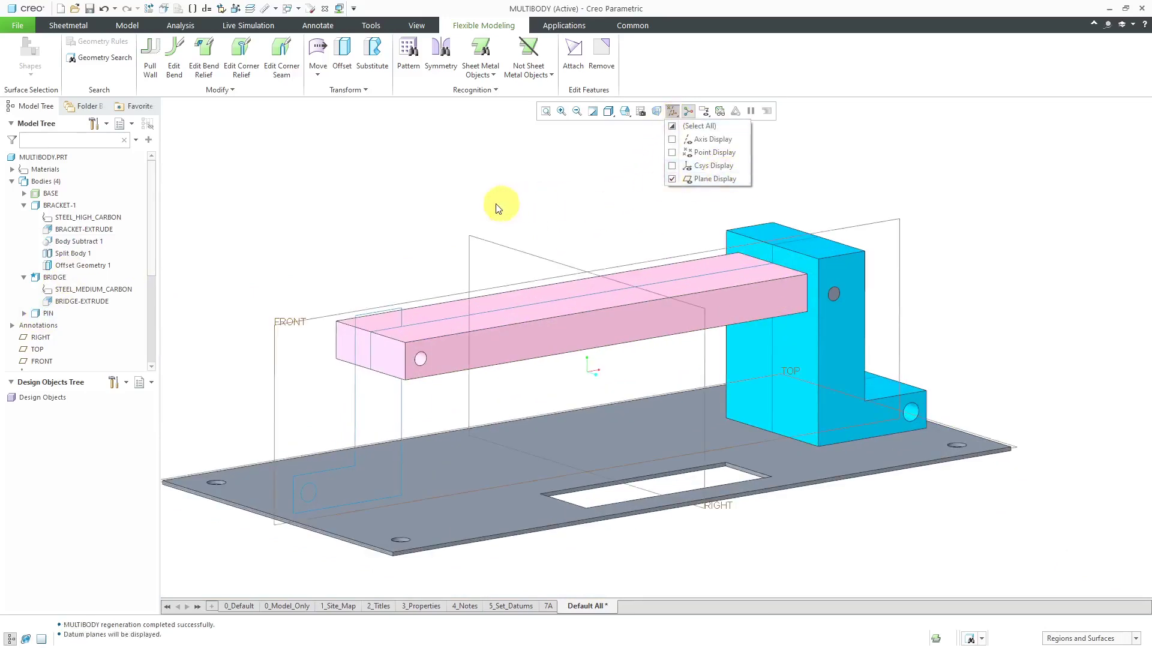
Mirror BRACKET-1 and PIN about the RIGHT datum plane, creating Body 6 and Body 7.
left_click(132, 27)
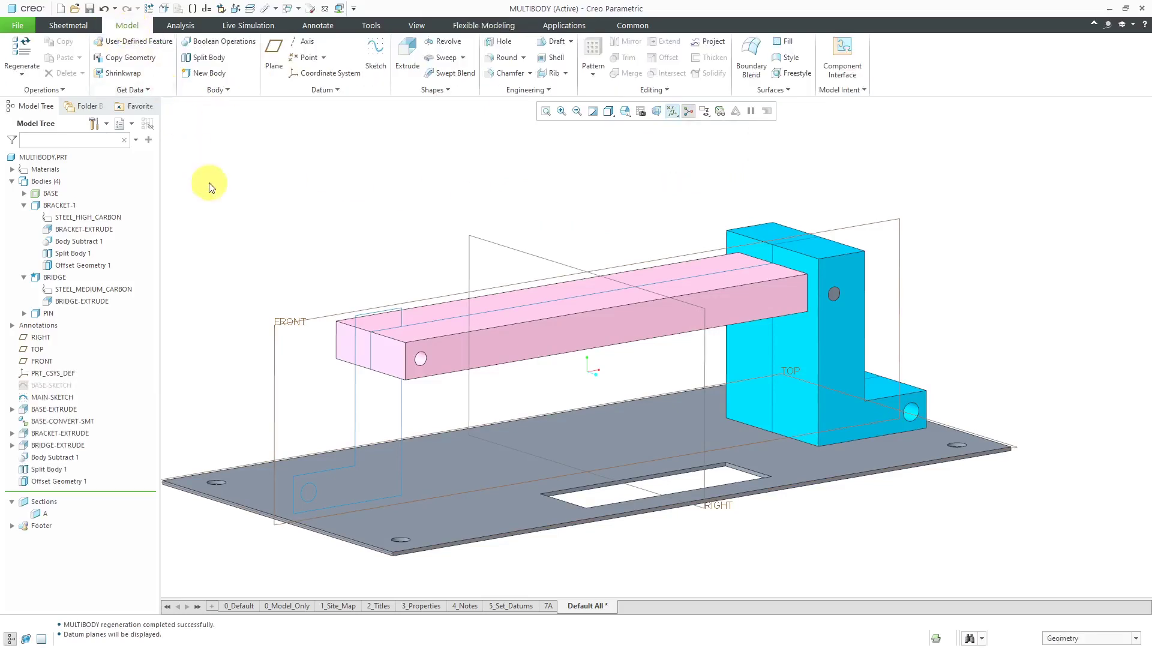
left_click(64, 205)
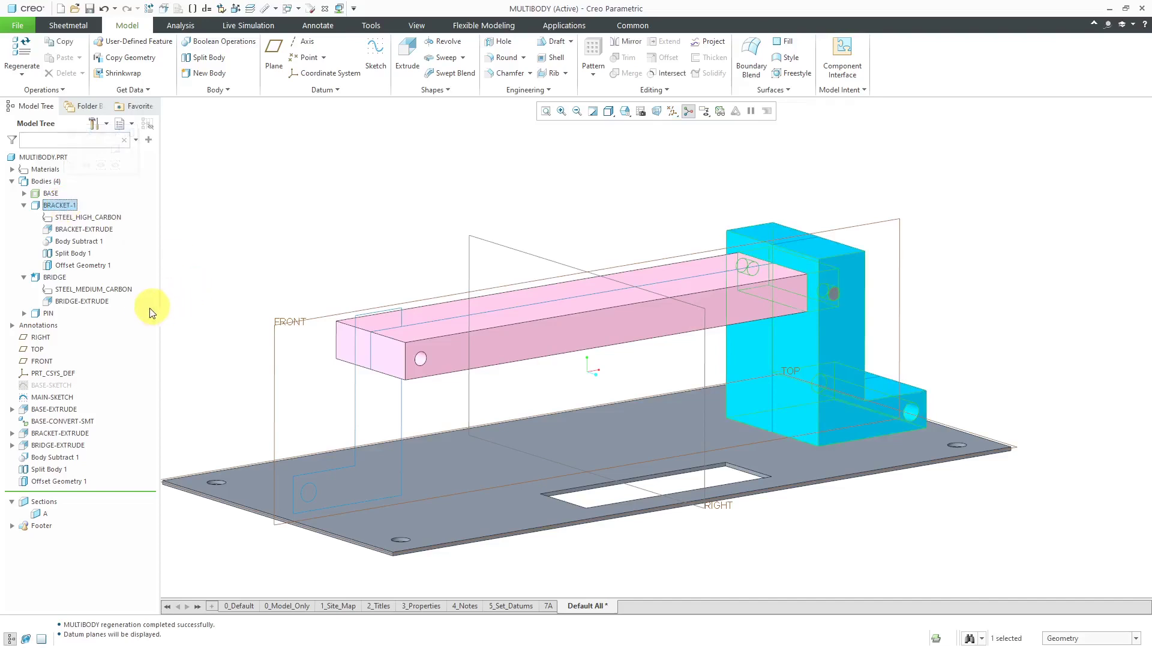
left_click(49, 314, "ctrl")
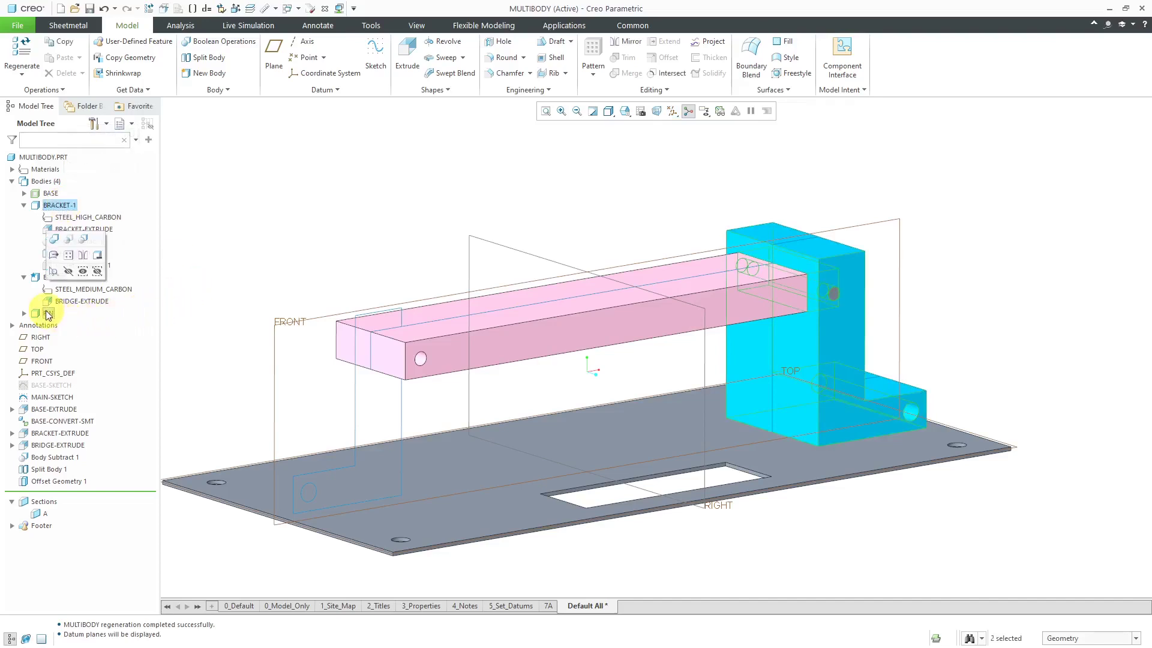
left_click(86, 260)
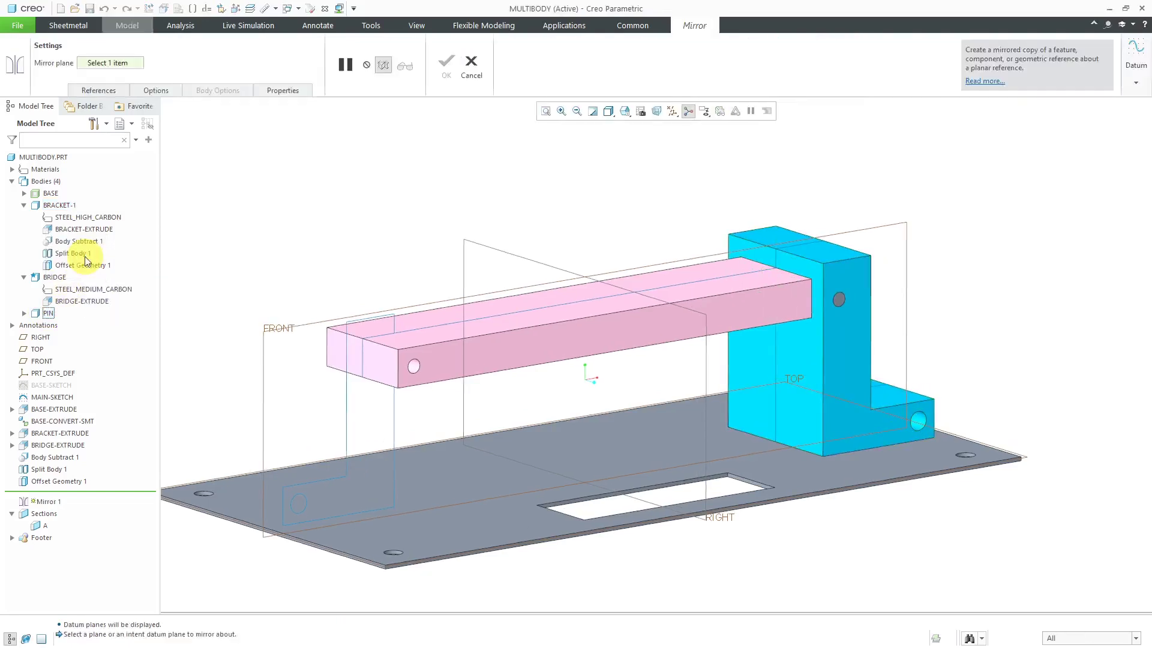
left_click(485, 244)
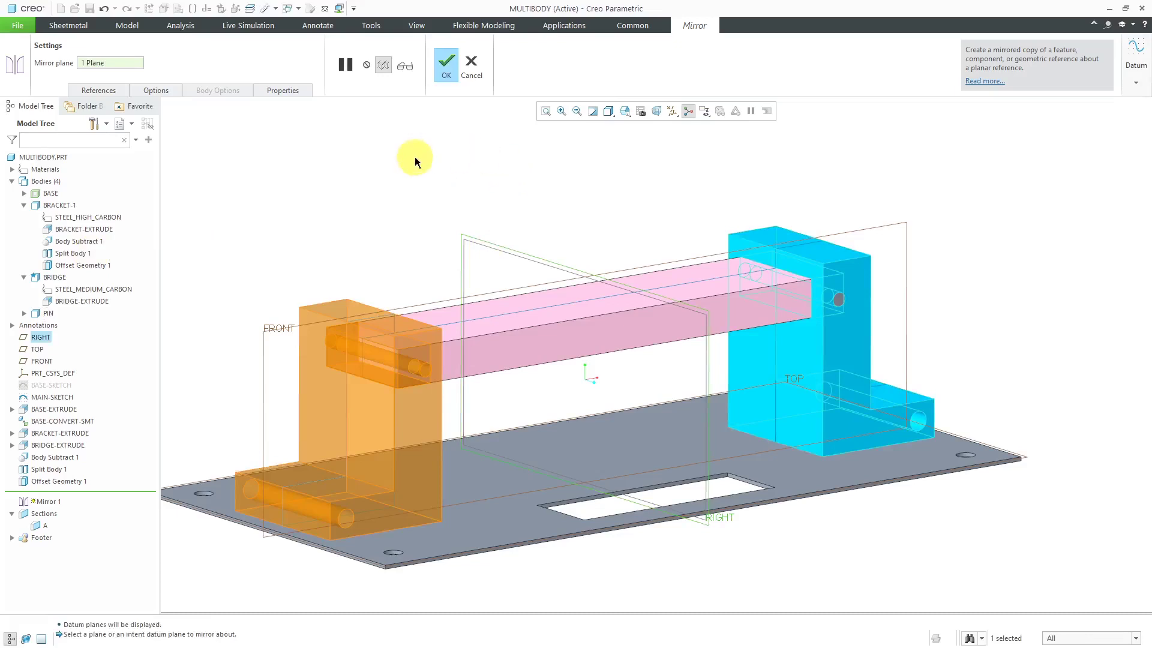
left_click(443, 66)
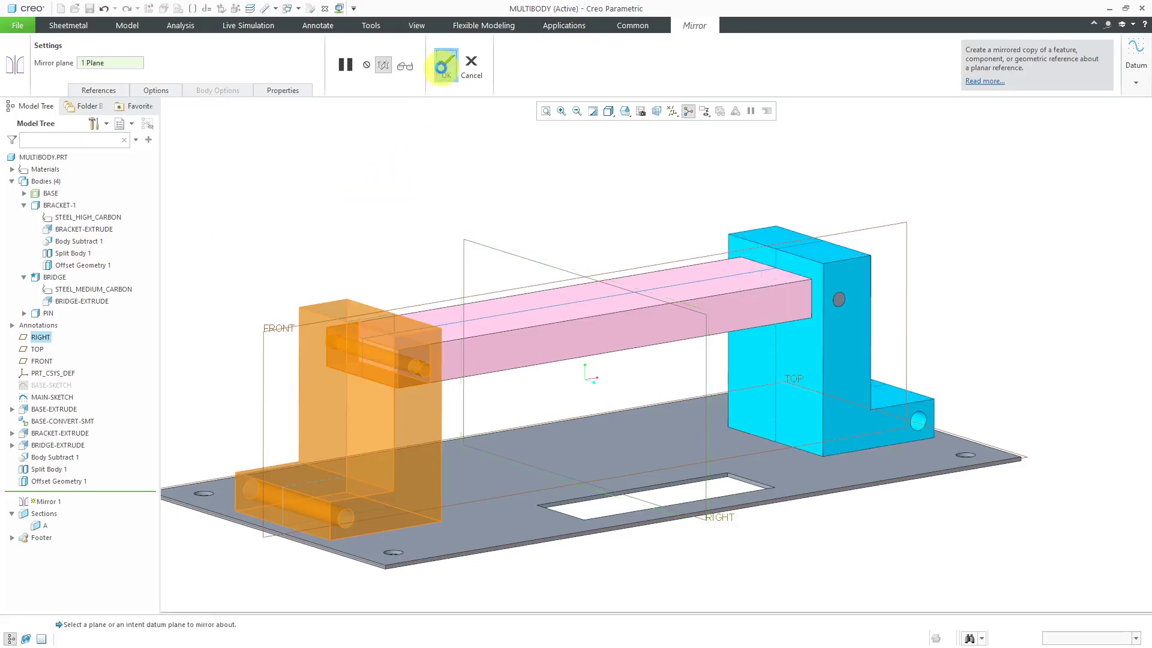
left_click(51, 337)
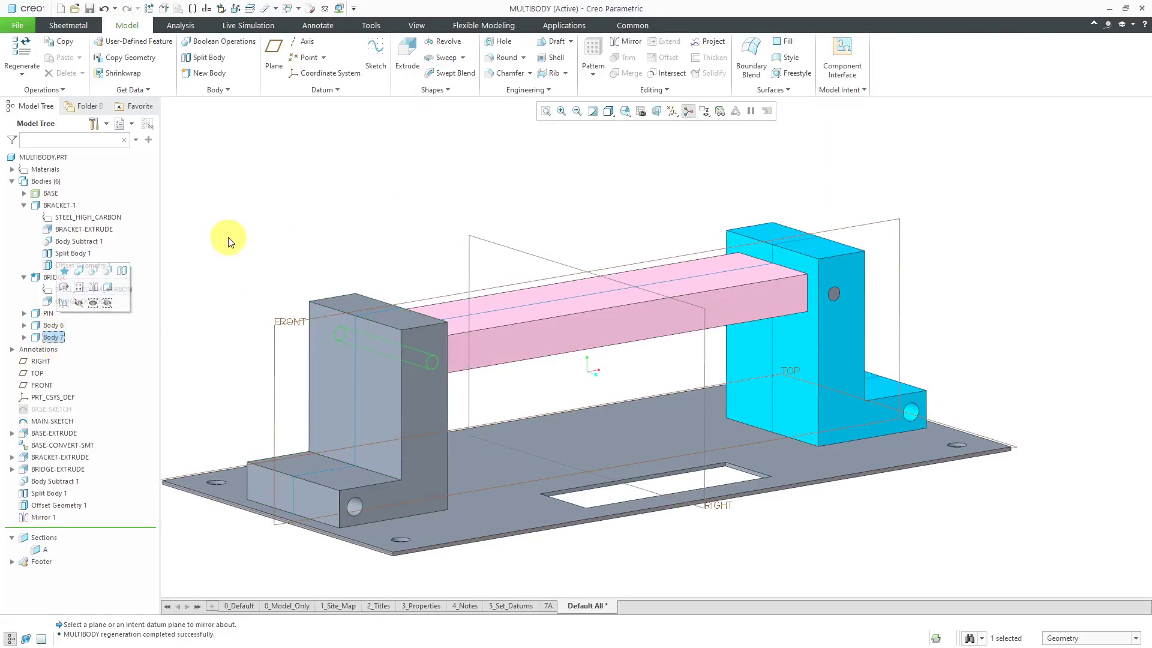
Deselect, orbit to the far side, and switch off datum plane display.
left_click(640, 221)
mouse_move(637, 218)
middle_mouse_down()
mouse_move(674, 216)
mouse_move(610, 222)
mouse_move(596, 237)
middle_mouse_up()
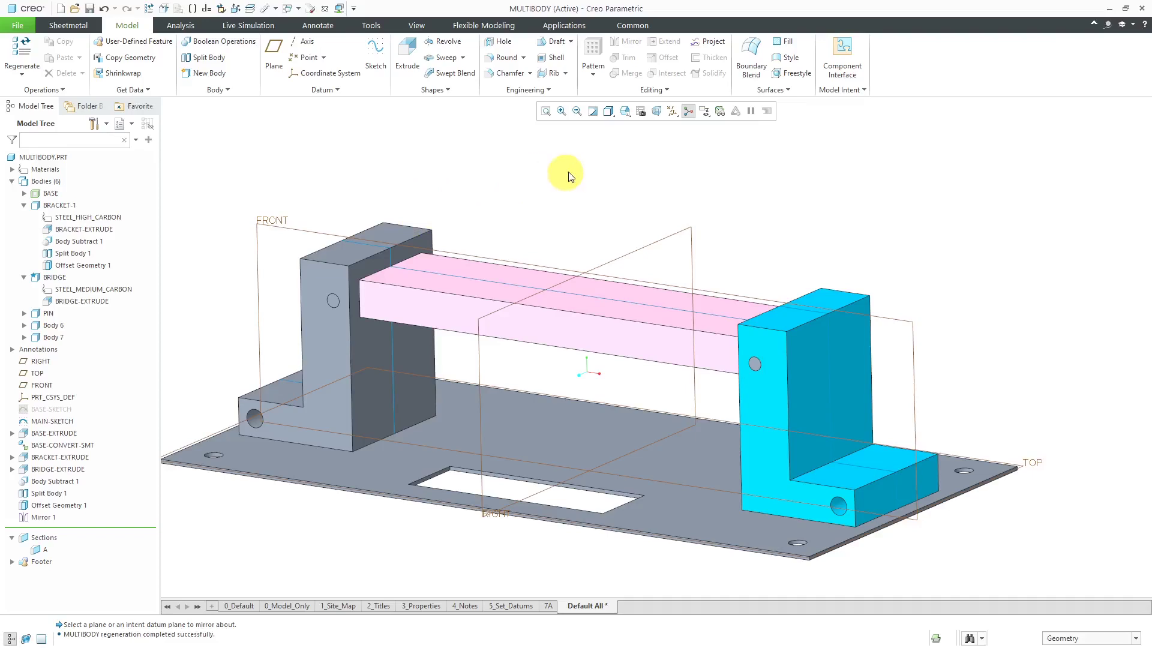
left_click(672, 112)
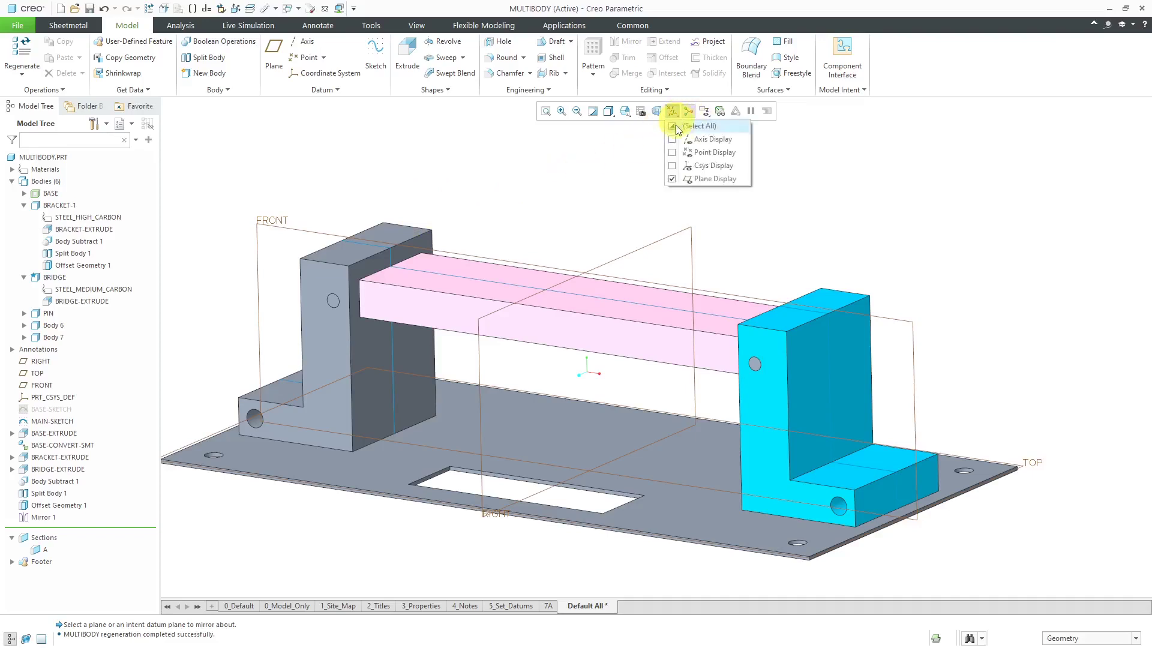
left_click(690, 178)
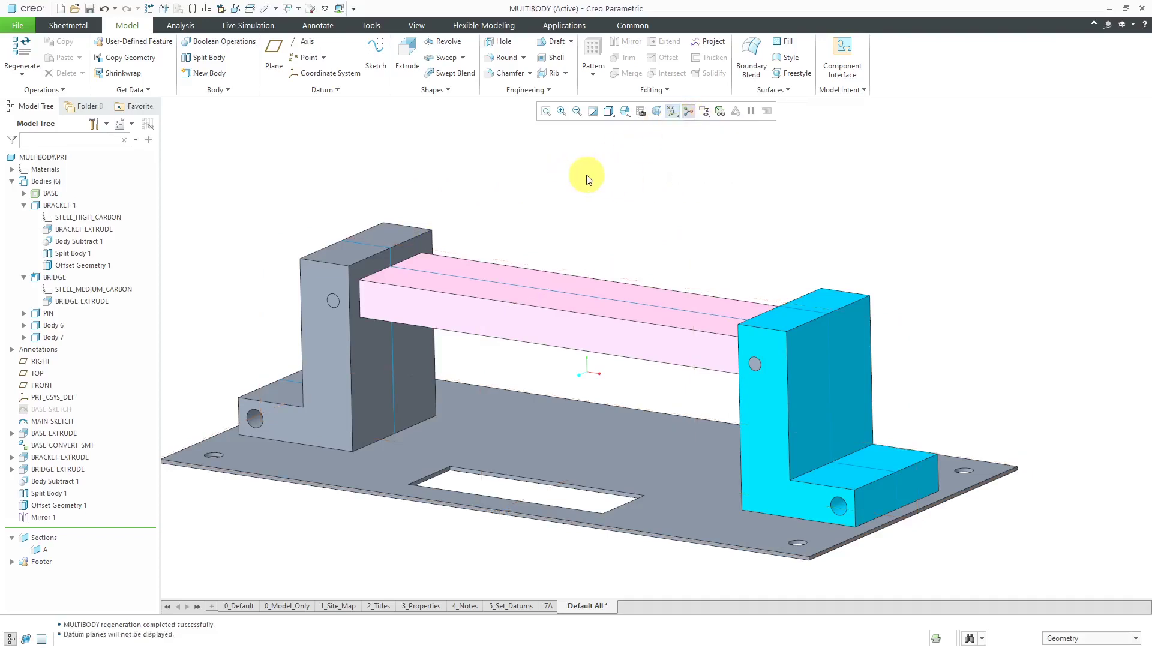